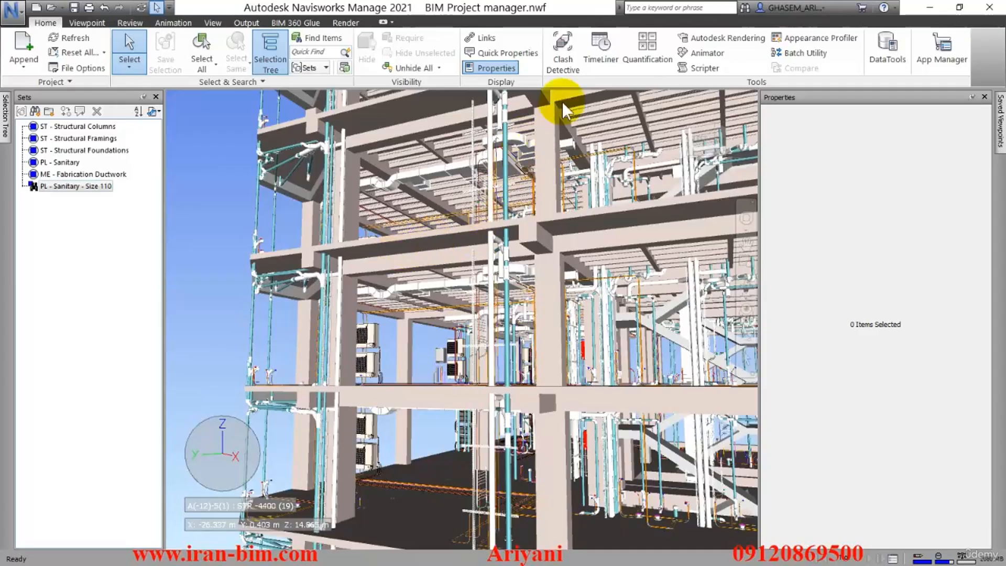
left_click(598, 69)
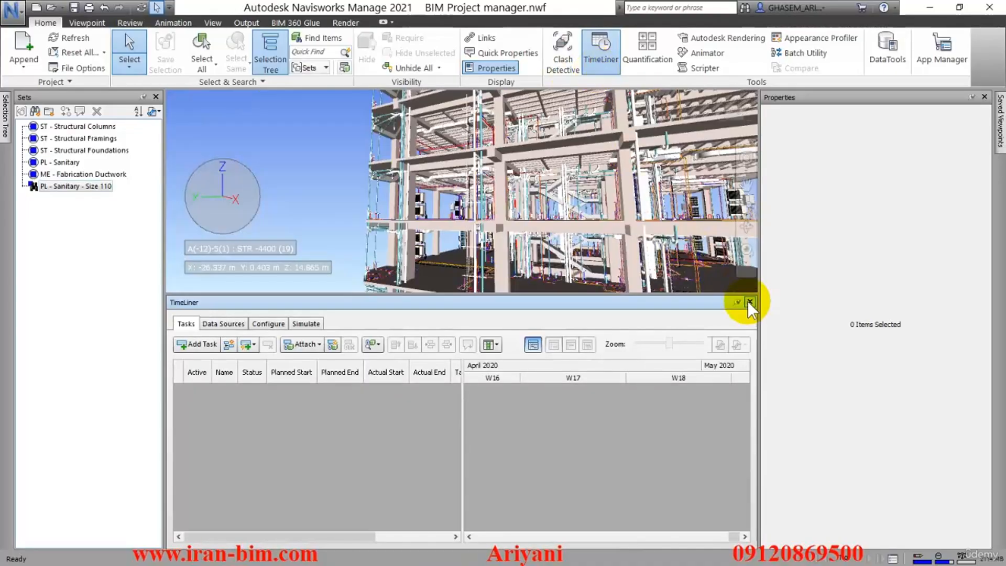
left_click(749, 302)
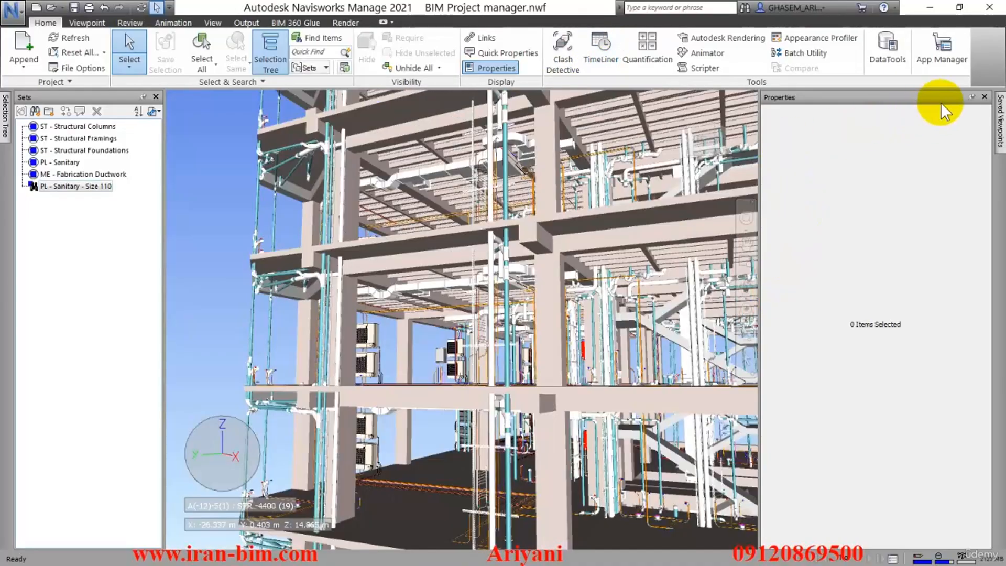
- Auto-hide the Properties and Sets windows to enlarge the model view
left_click(971, 97)
middle_click_drag(290, 209, 262, 247)
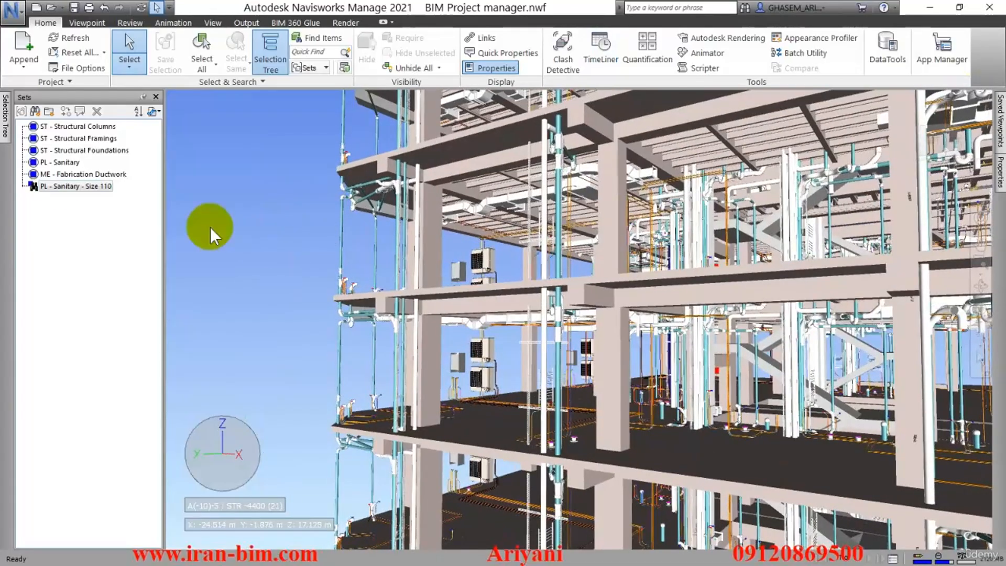
left_click(140, 96)
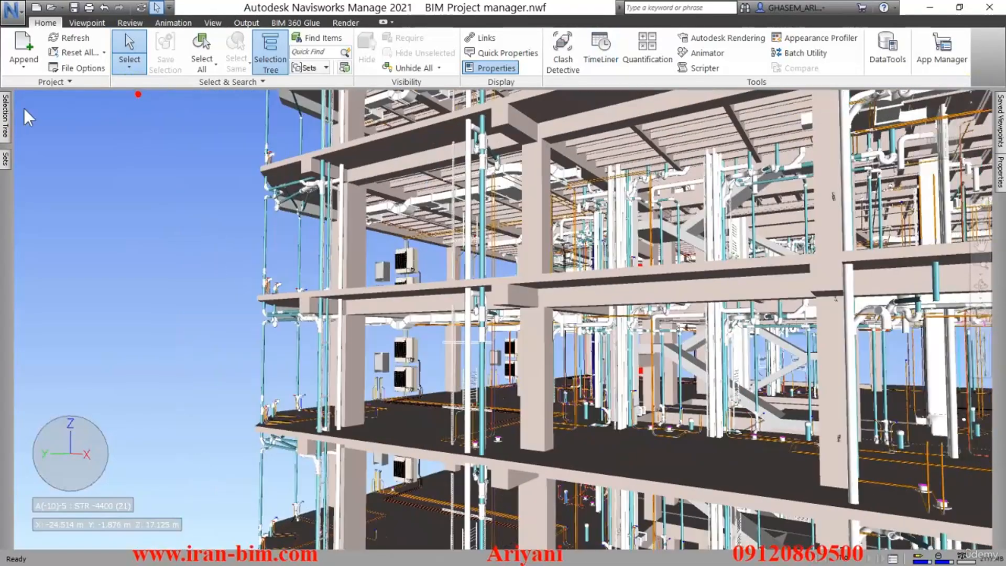
- Unhide the architectural model A-07-01-99-V1_COORDINATE_MEC.nwc, clear the selection and save the project
left_click(6, 108)
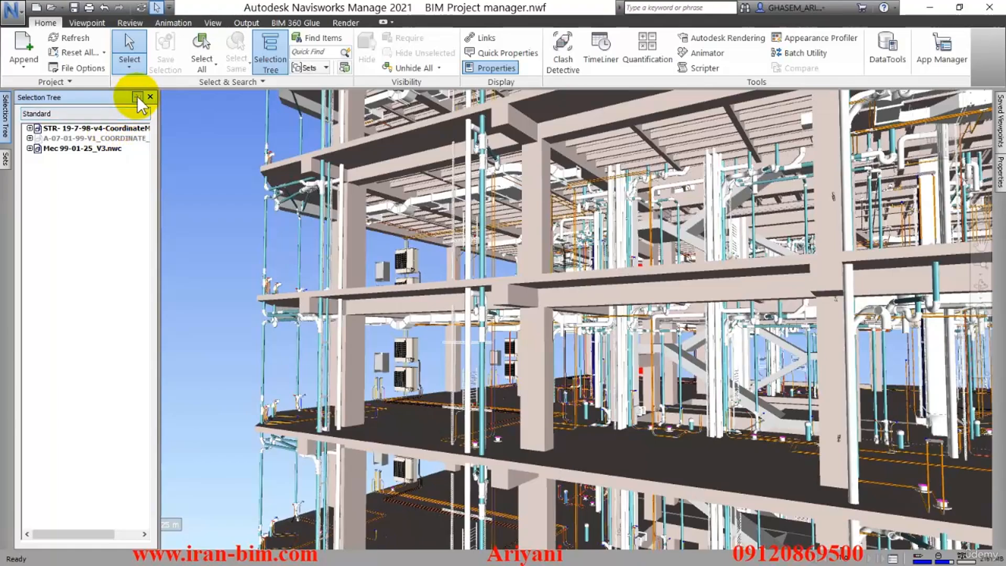
left_click(57, 139)
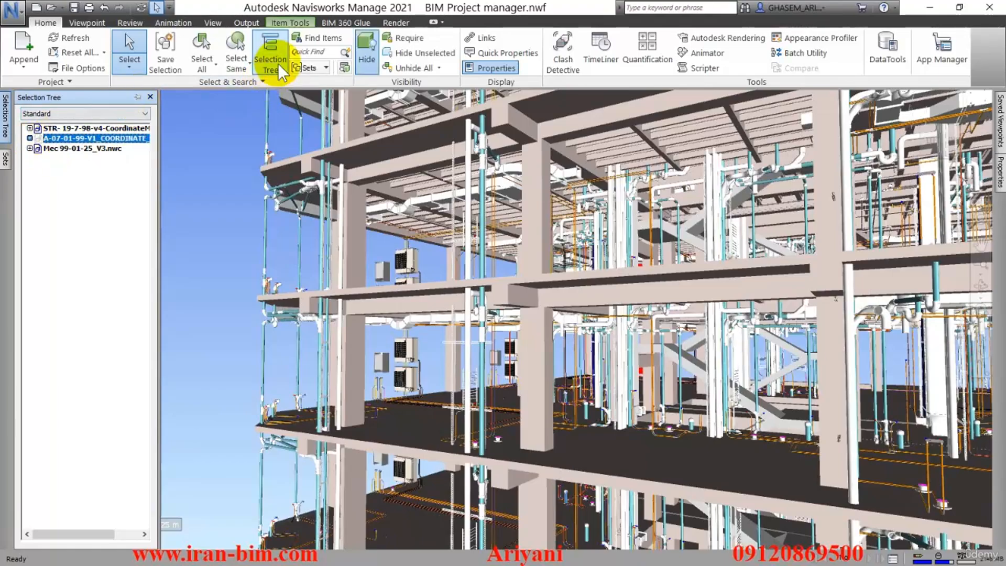
left_click(370, 58)
left_click(193, 225)
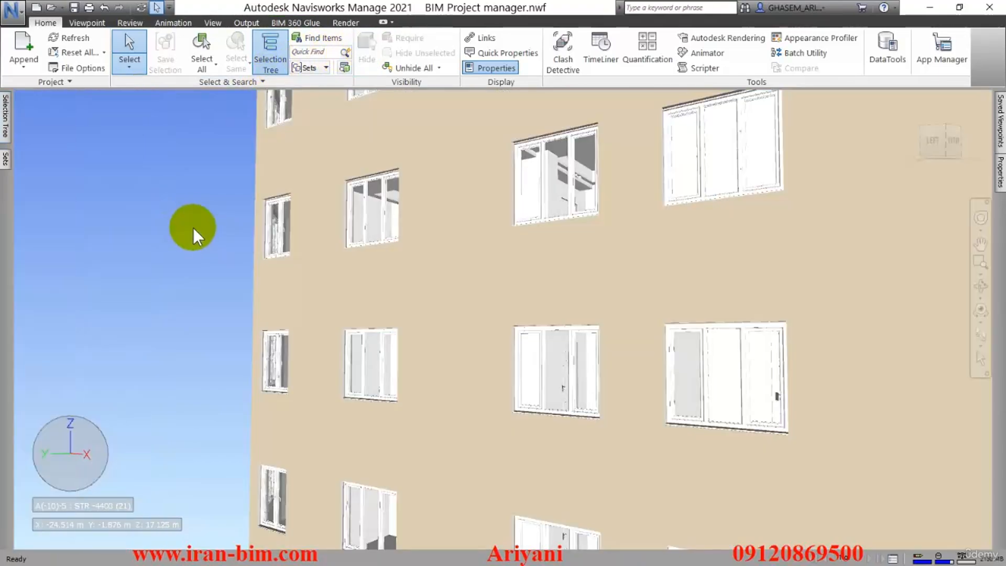
left_click(74, 7)
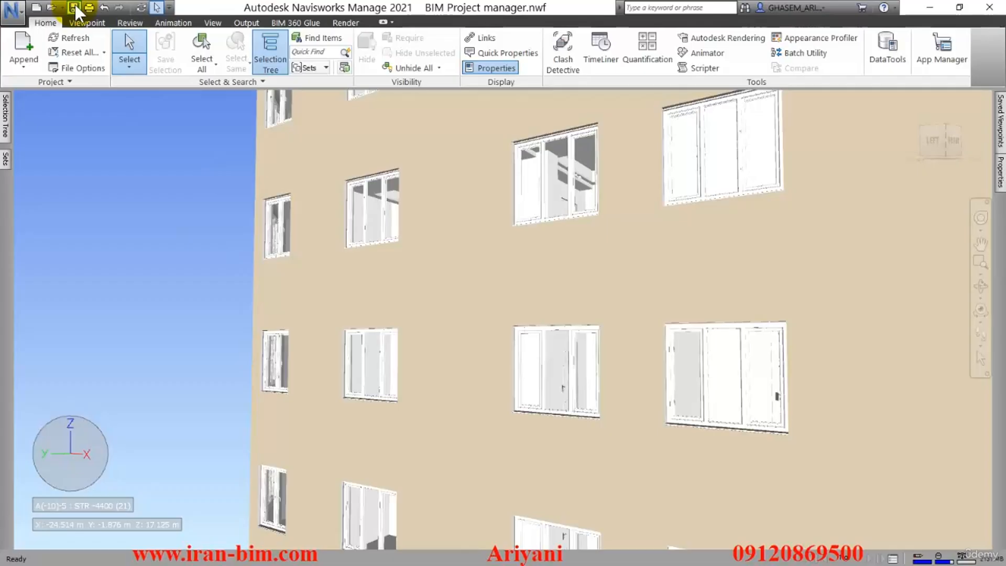
left_click(253, 23)
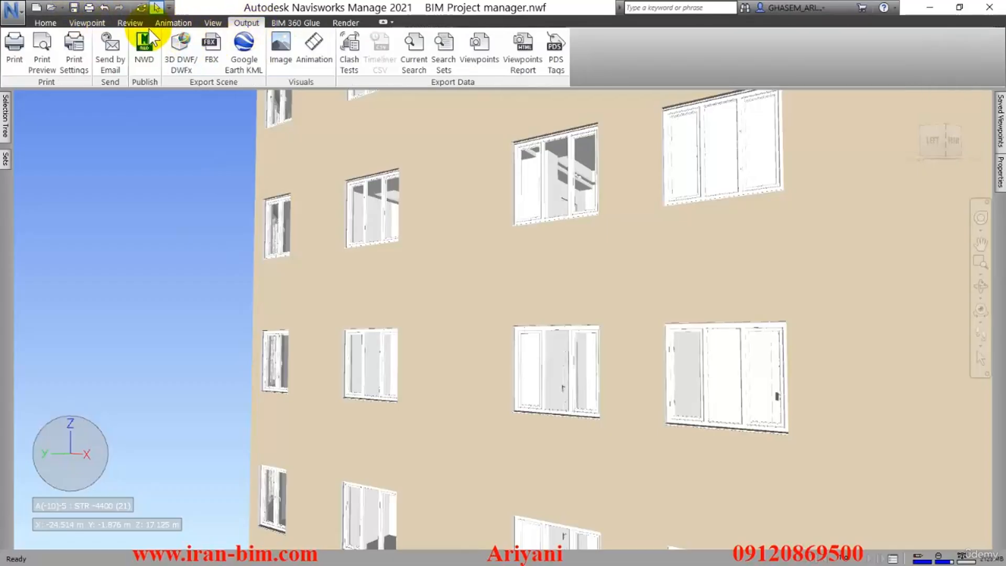
left_click(172, 24)
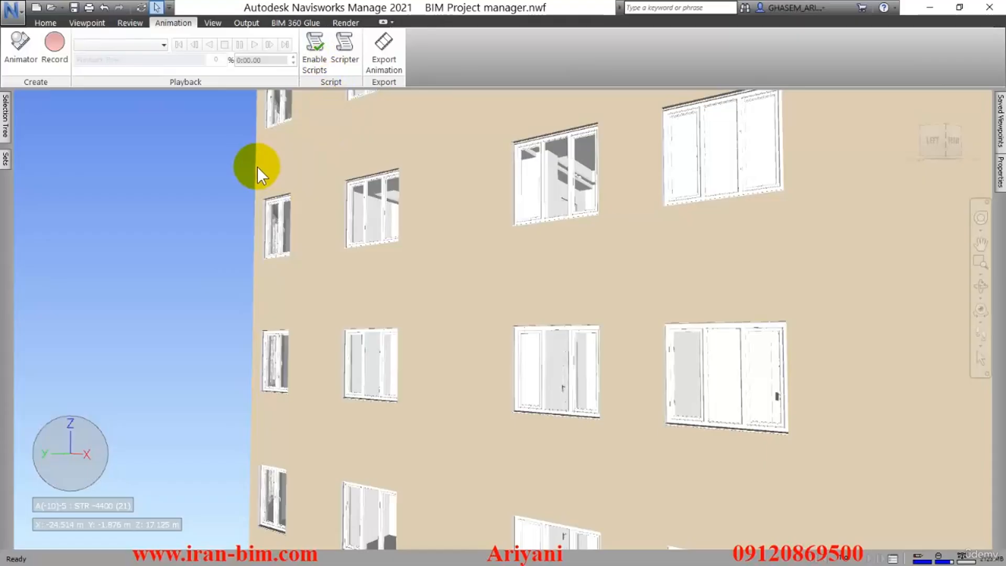
middle_click_drag(266, 232, 255, 240, "shift")
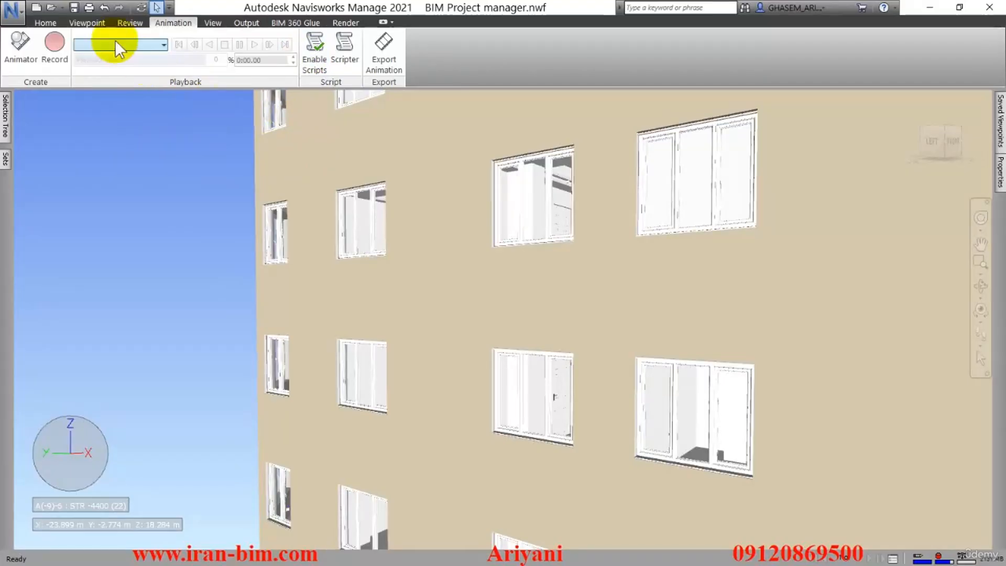
left_click(128, 23)
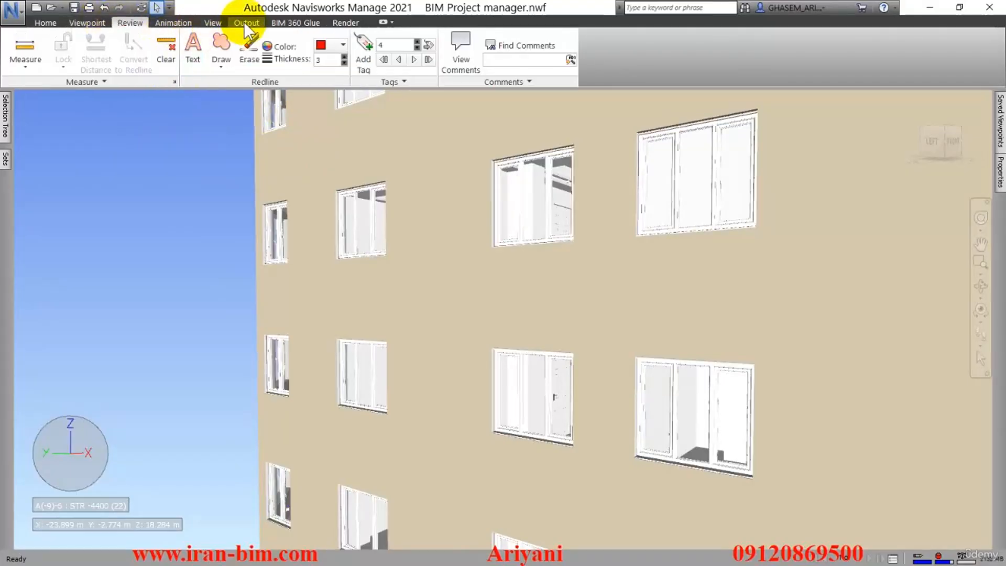
left_click(245, 23)
left_click(178, 24)
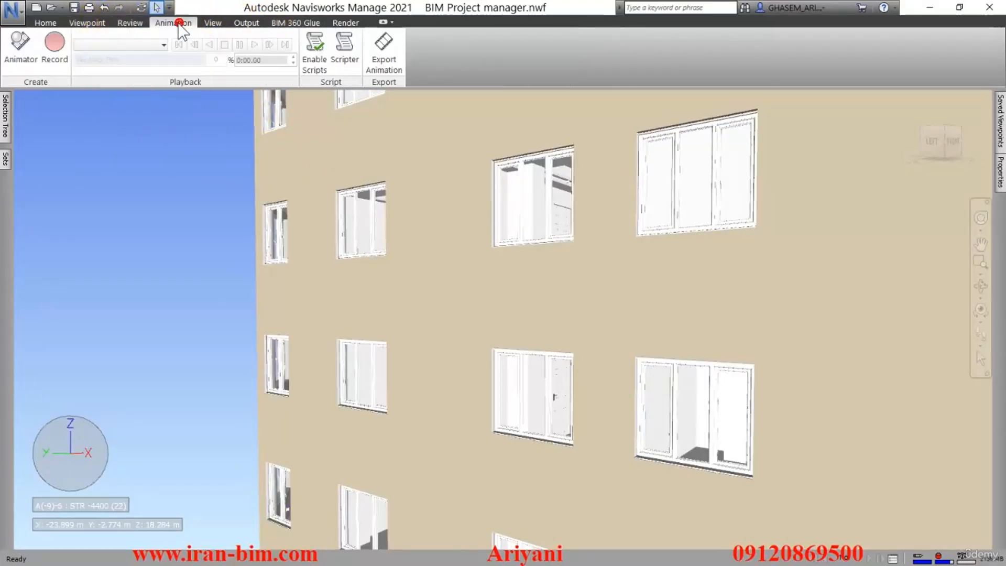
left_click(129, 23)
left_click(73, 23)
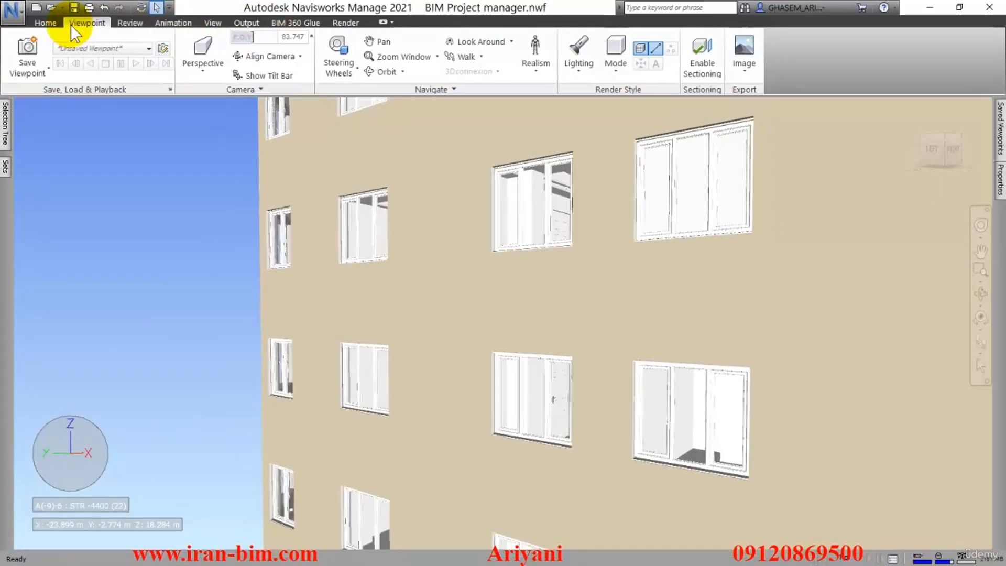
left_click(245, 23)
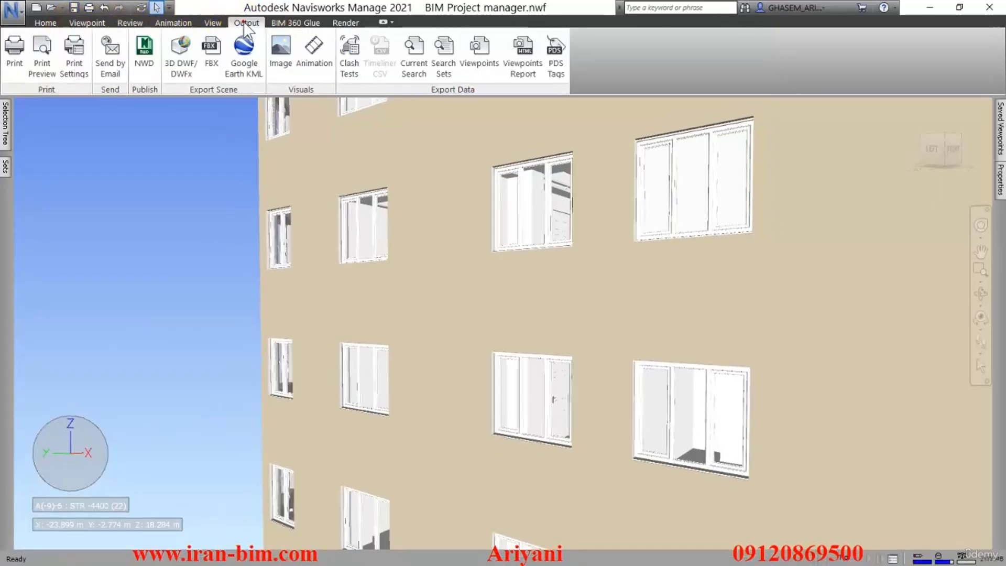
left_click(213, 23)
left_click(343, 22)
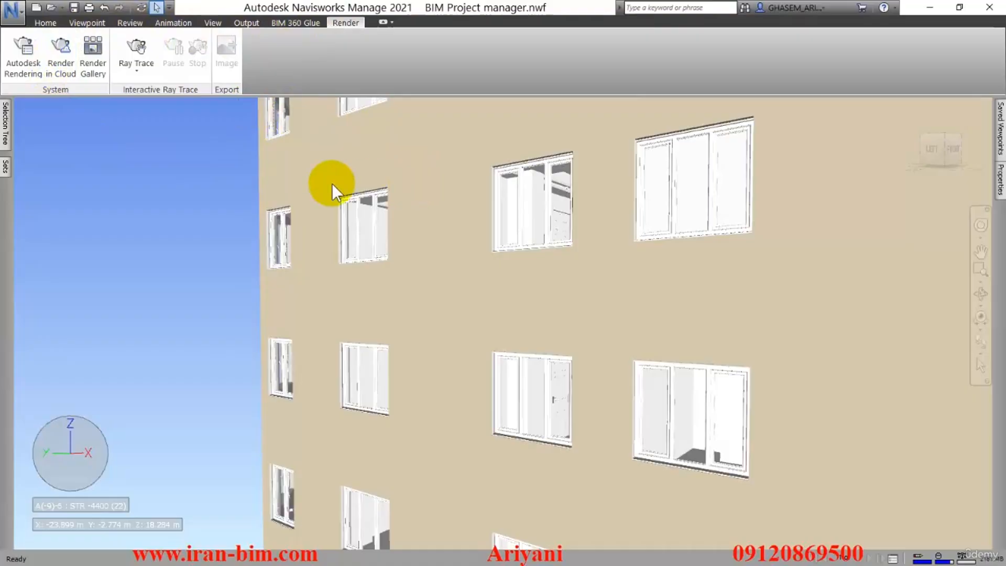
left_click(36, 56)
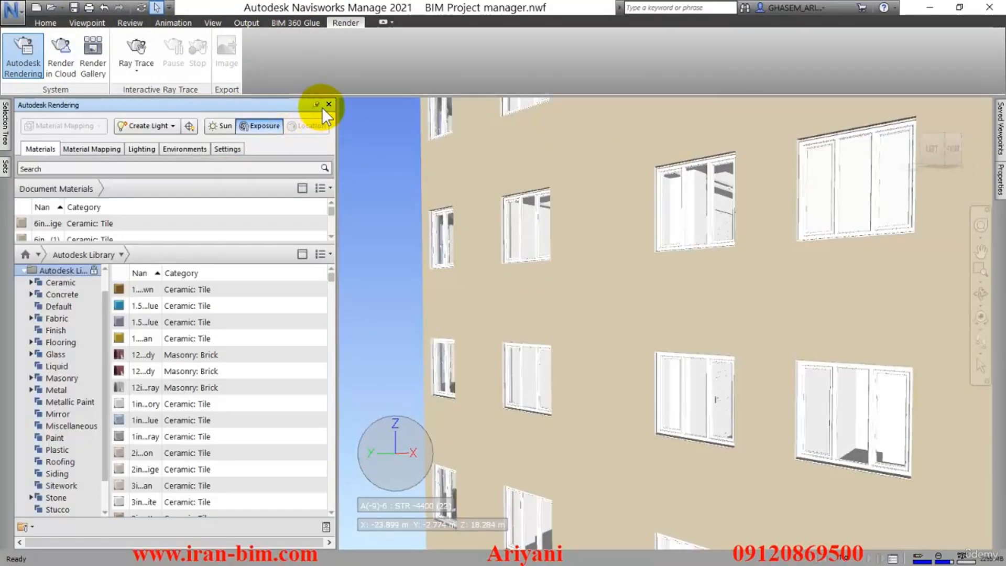
left_click(329, 104)
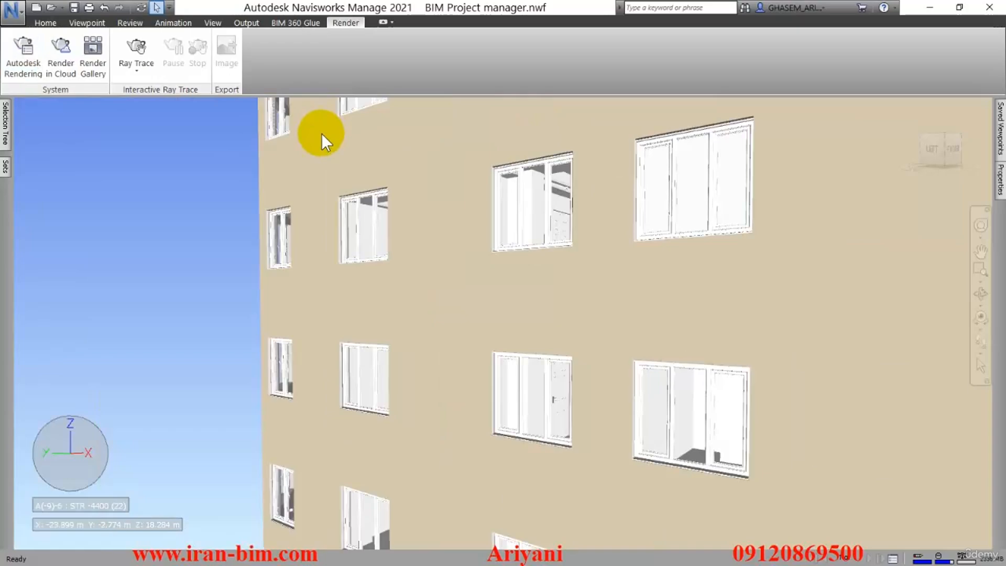
left_click(238, 23)
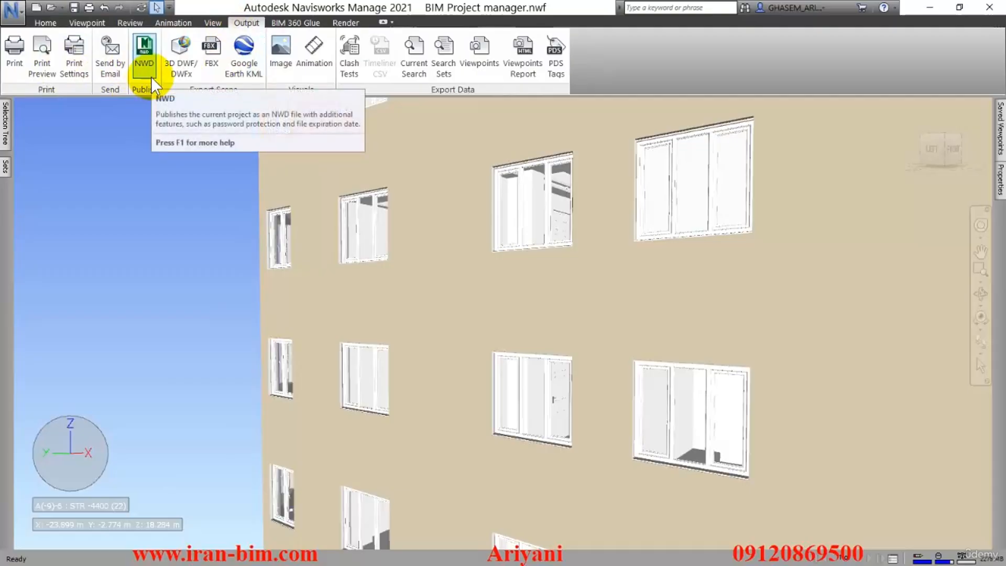
left_click(15, 12)
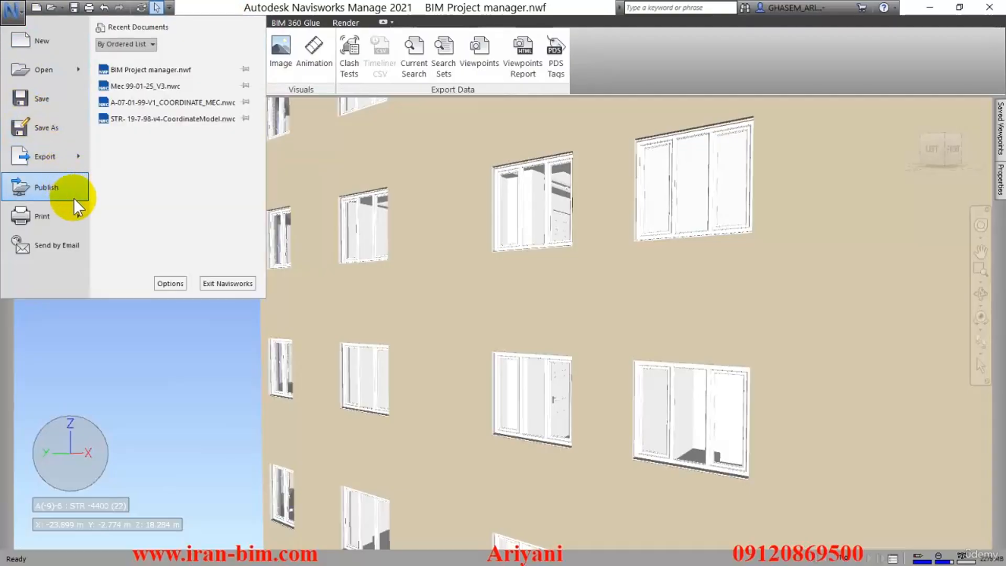
left_click(55, 187)
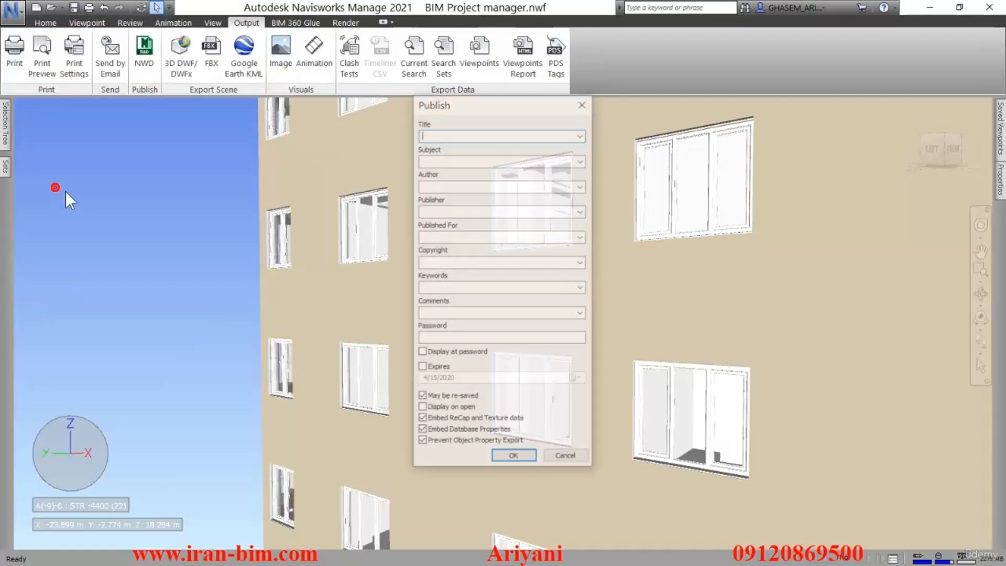
left_click(583, 102)
- Start publishing the project as an NWD file and enter the title "BIM Model 26-01-99"
left_click(156, 51)
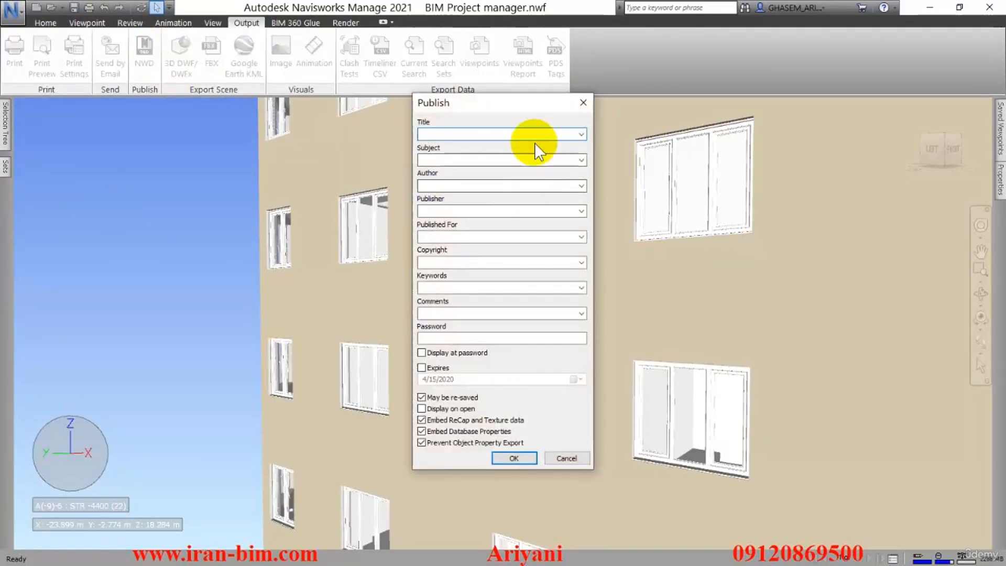
left_click_drag(499, 112, 409, 143)
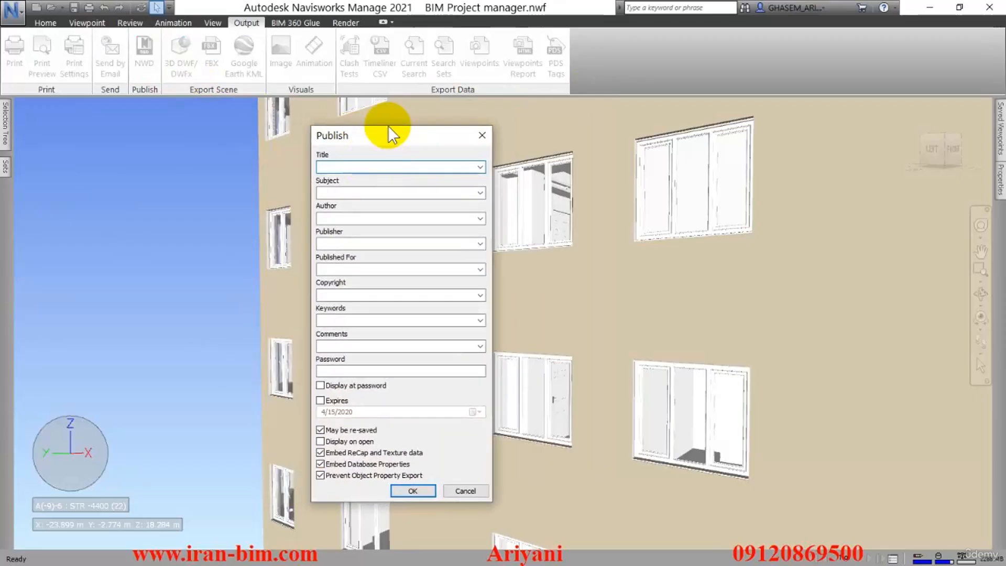
left_click(380, 167)
type("BIM")
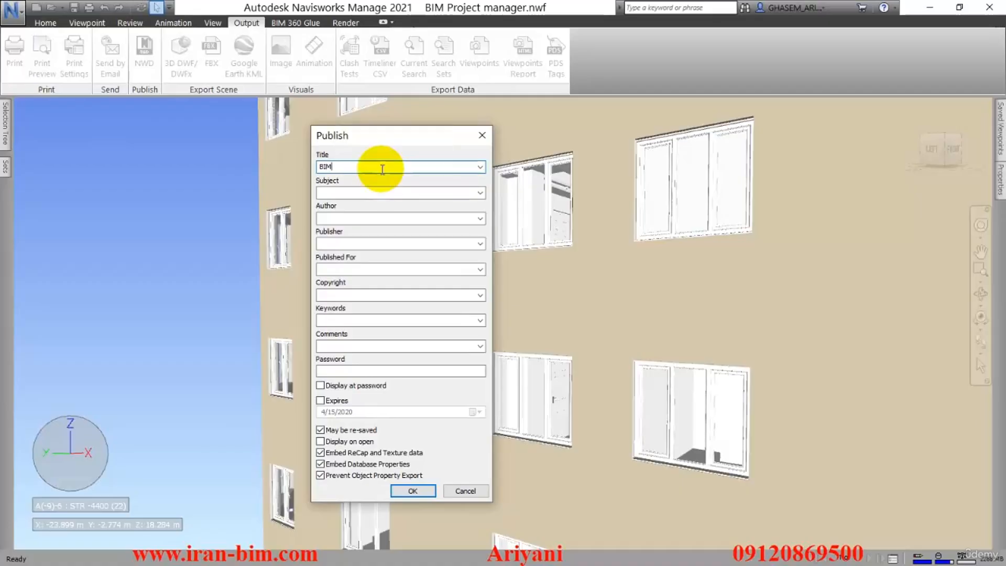
key("BackSpace")
key("BackSpace")
key("BackSpace")
type("BIM Model")
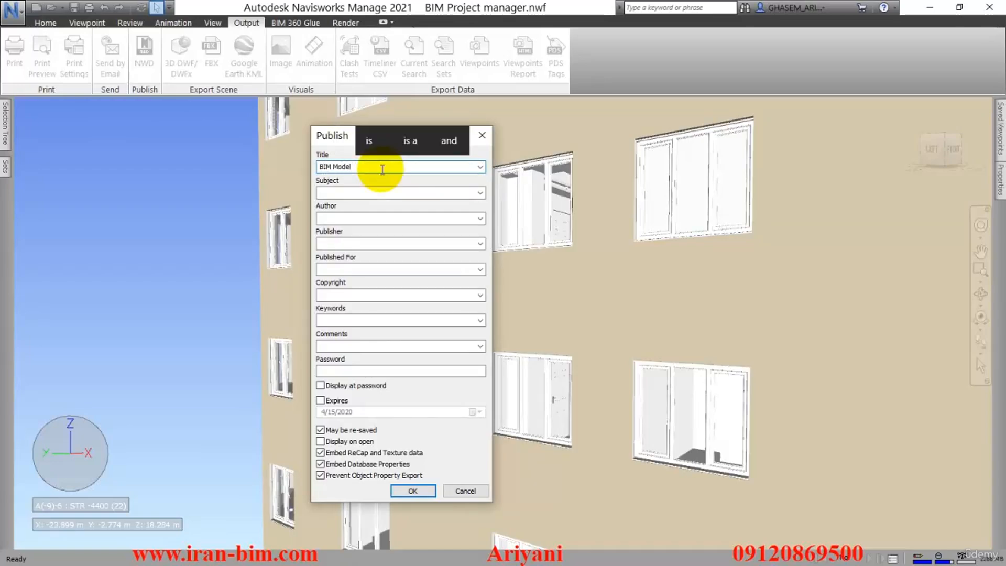
type(" 26-01-")
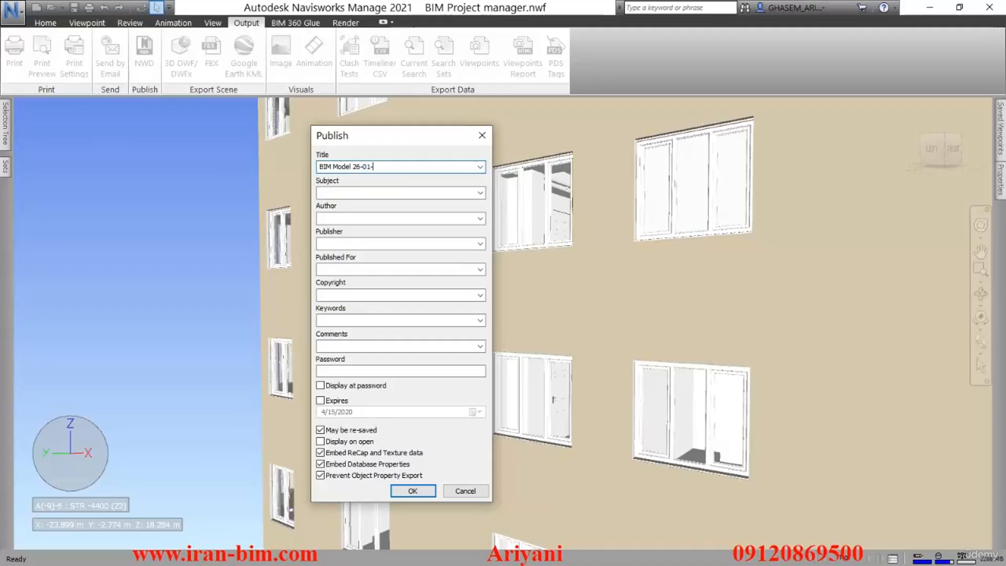
type("99")
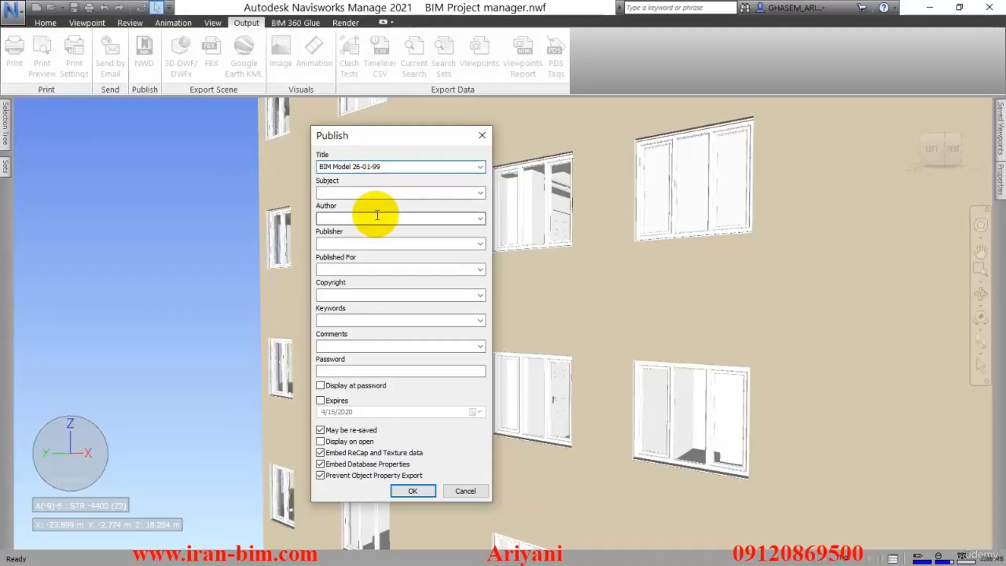
- Set the publication's subject to "Coordinator" and its author to "IRAN-BIM Team"
left_click(357, 194)
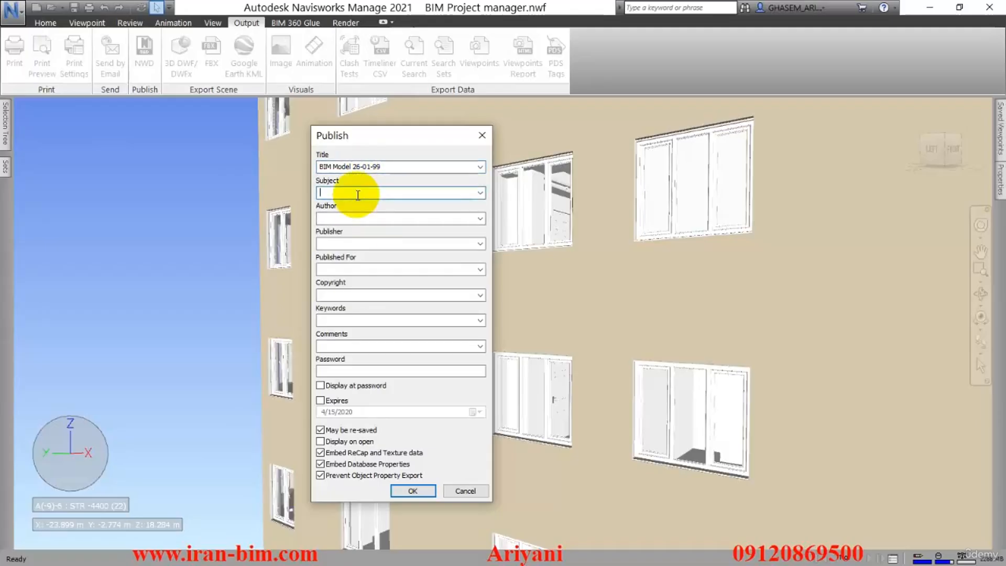
type("Coordina")
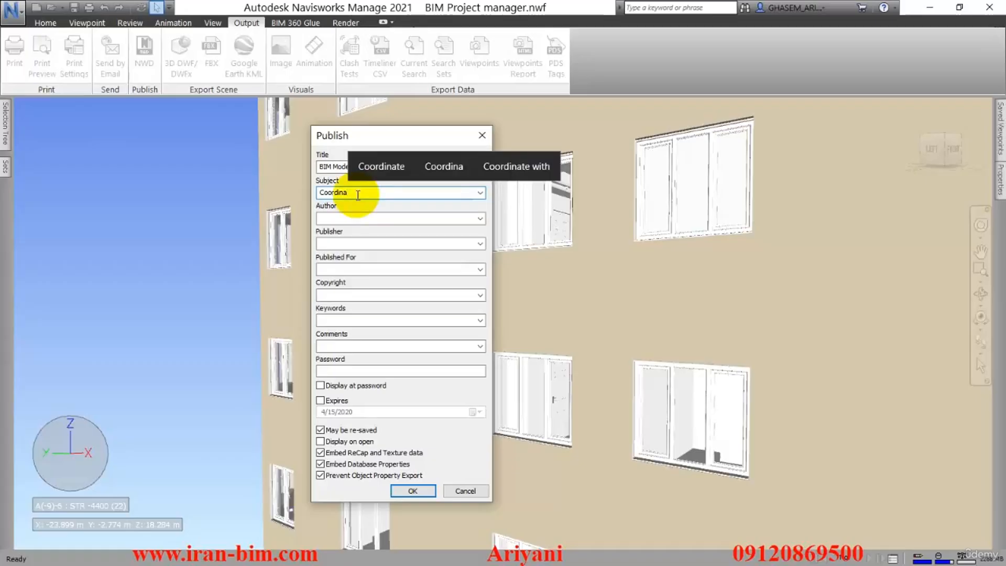
type("tor")
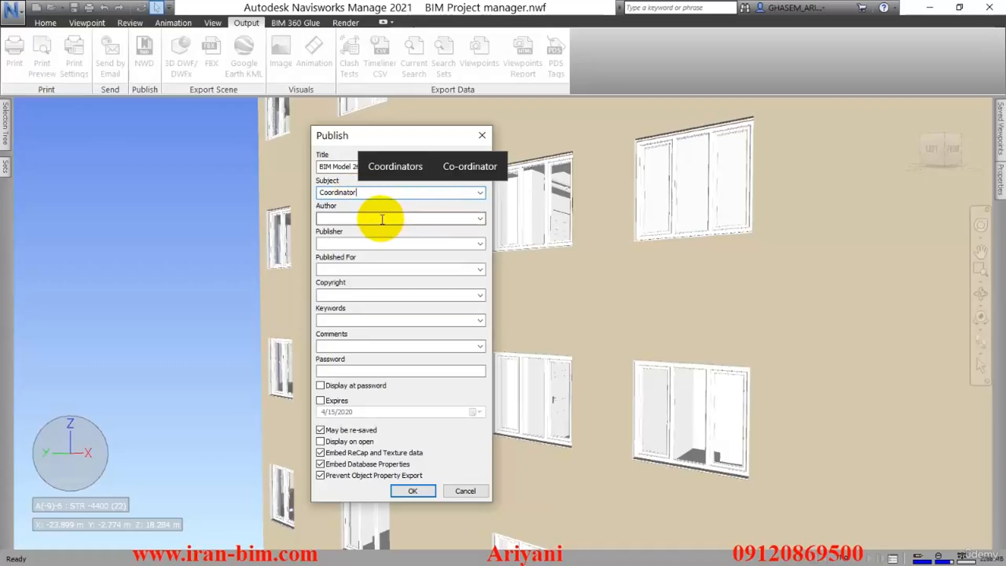
left_click(382, 219)
type("I")
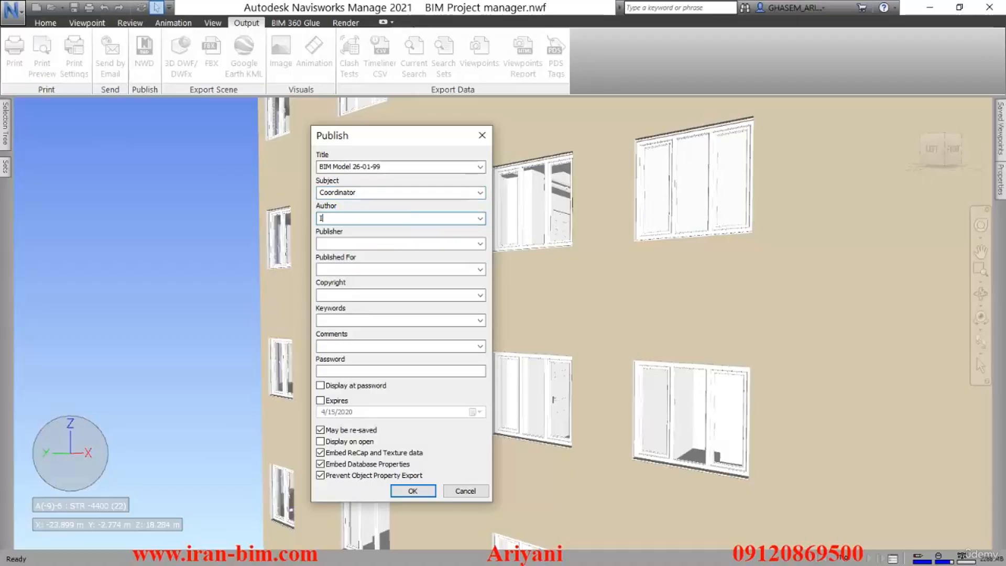
type("RAN")
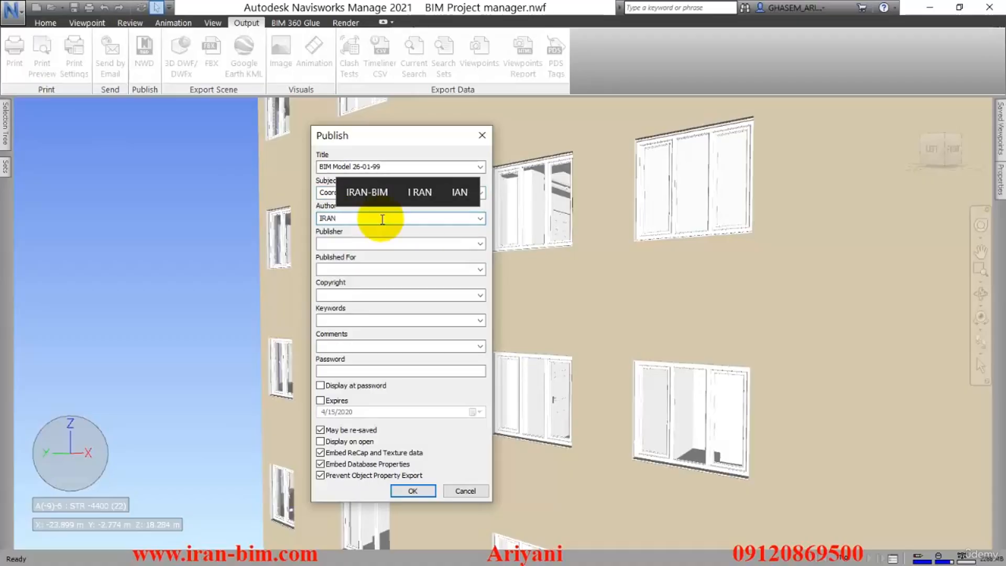
type("-")
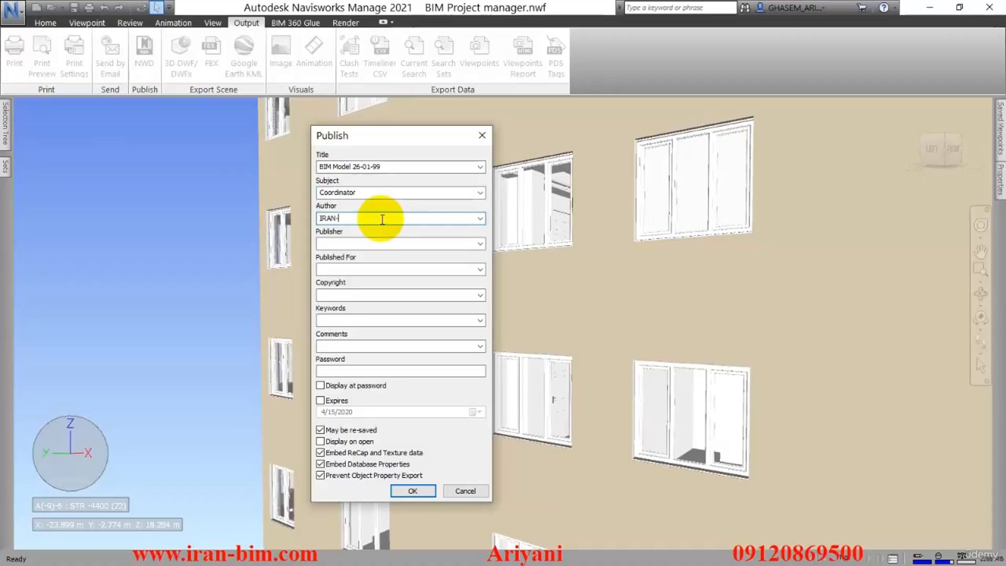
type("BIM Team")
- Copy the author text "IRAN-BIM Team" into the Publisher field
left_click(373, 244)
left_click_drag(378, 218, 283, 218)
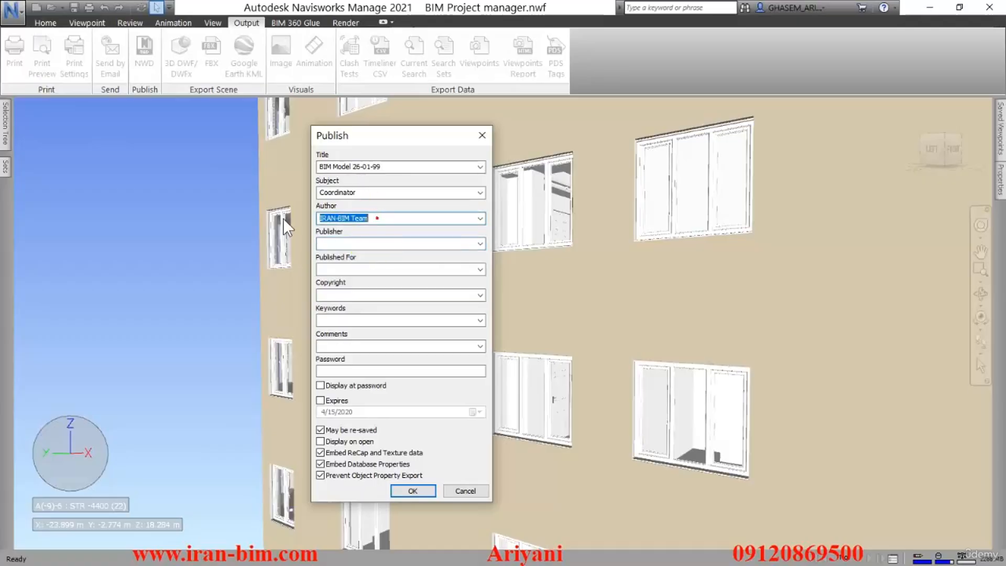
key("ctrl+c")
left_click(335, 243)
key("ctrl+v")
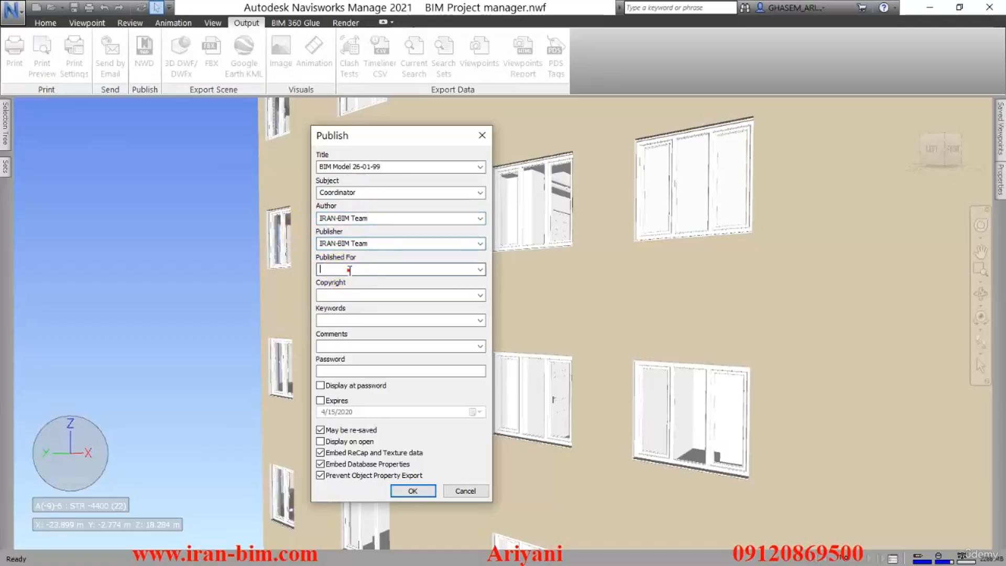
- Fill in both the Published For and Copyright details of the publication with the copied text "IRAN-BIM Team"
left_click(350, 269)
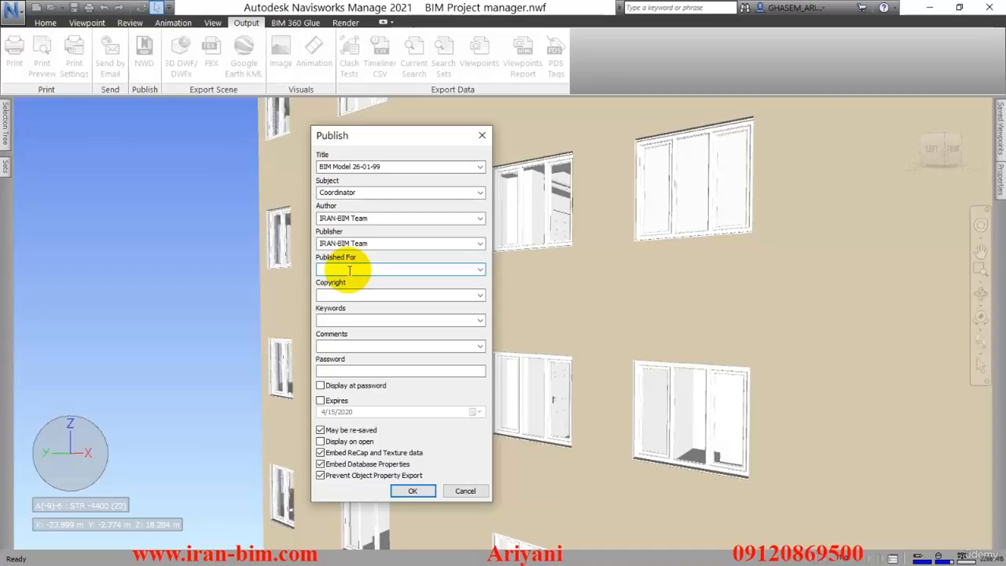
key("ctrl+v")
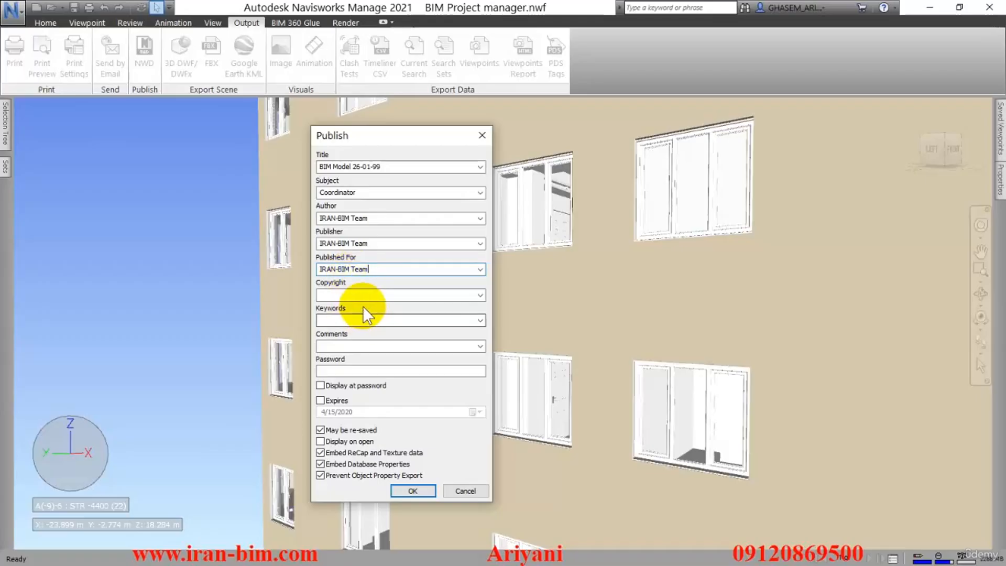
left_click(350, 295)
key("ctrl+v")
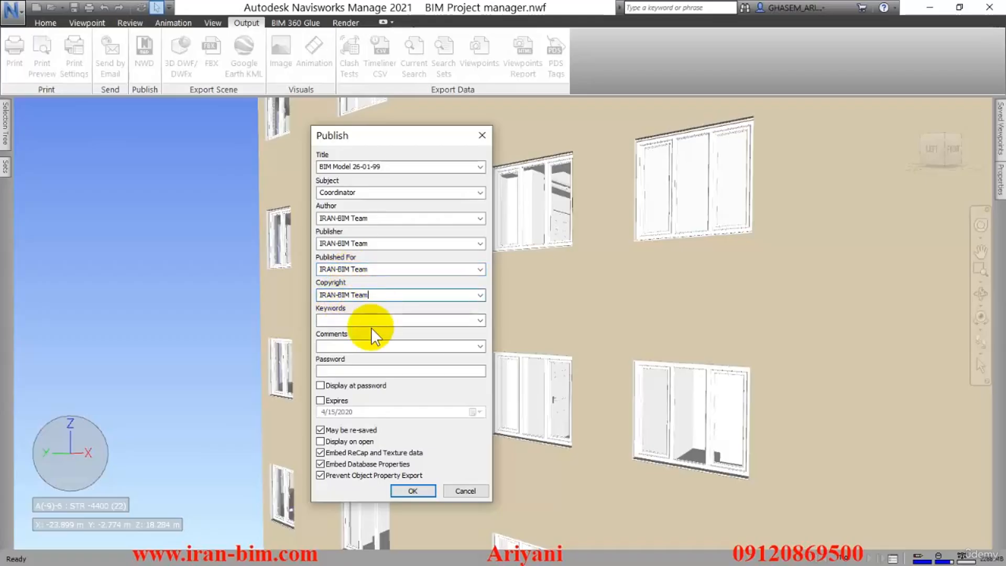
- Enter "clash,review," as the publication's keywords
left_click(360, 320)
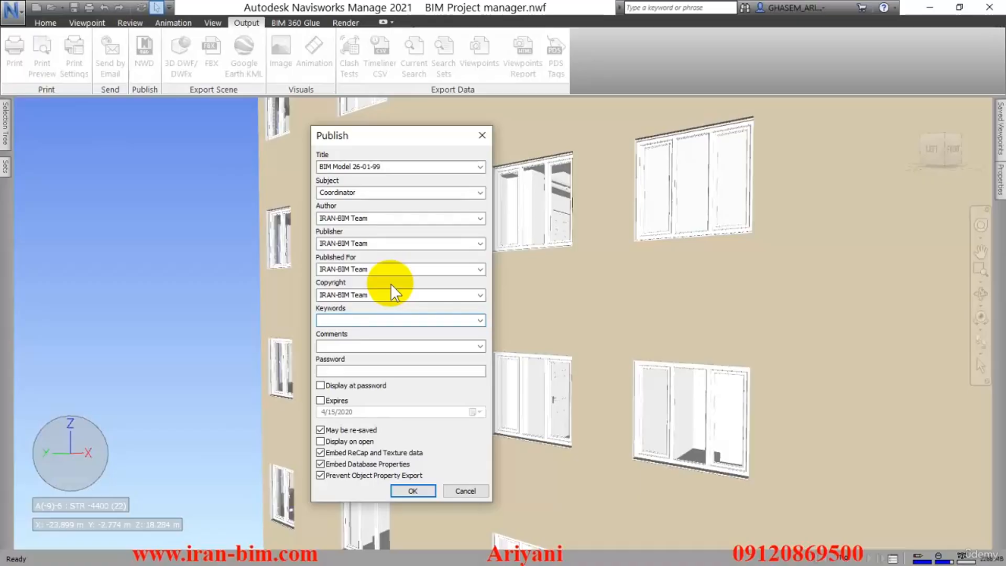
type("clash,")
type("review")
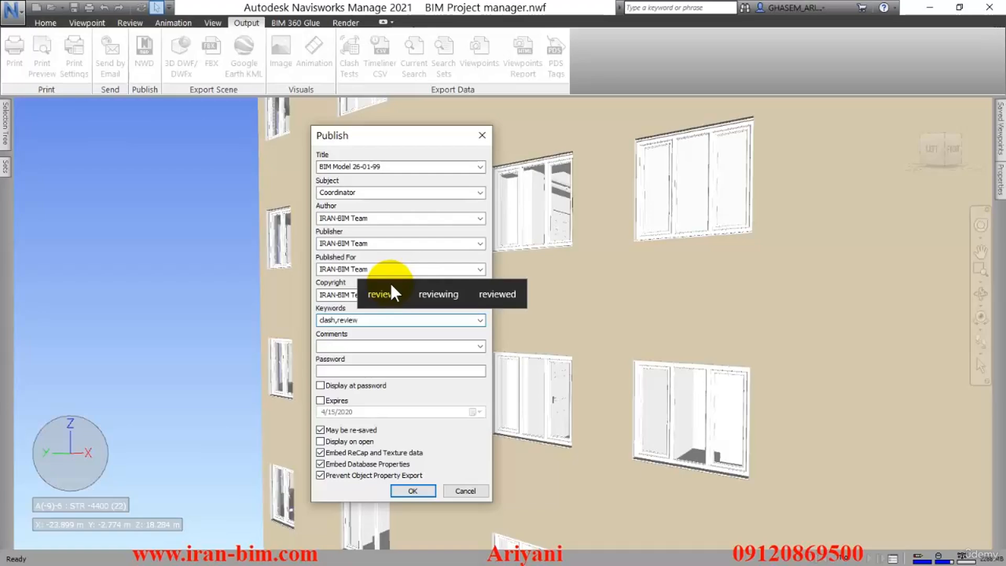
type(",")
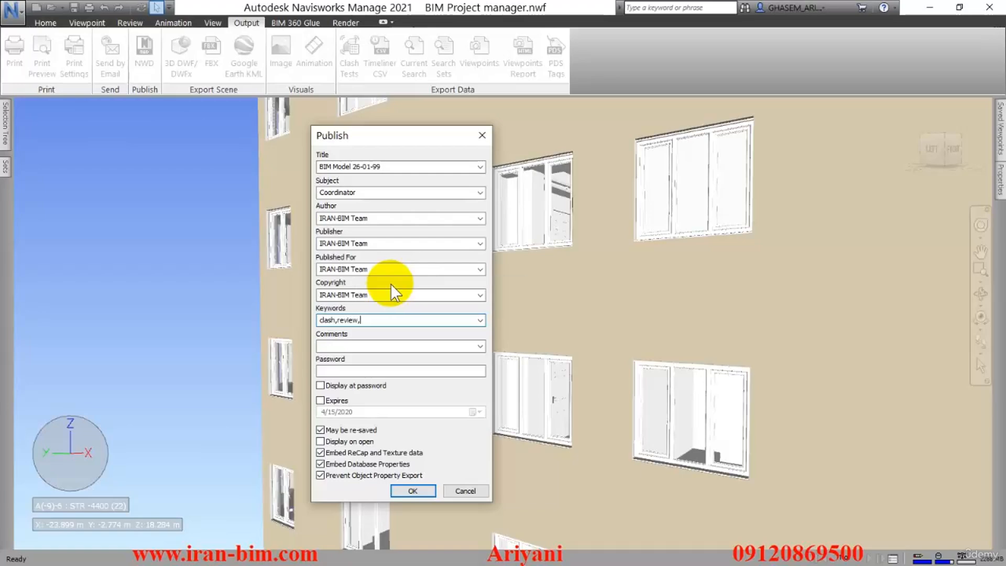
- Enter the Persian comment "بخش تداخل ها و کامنت ها انجام شده است" for the publication
left_click(393, 346)
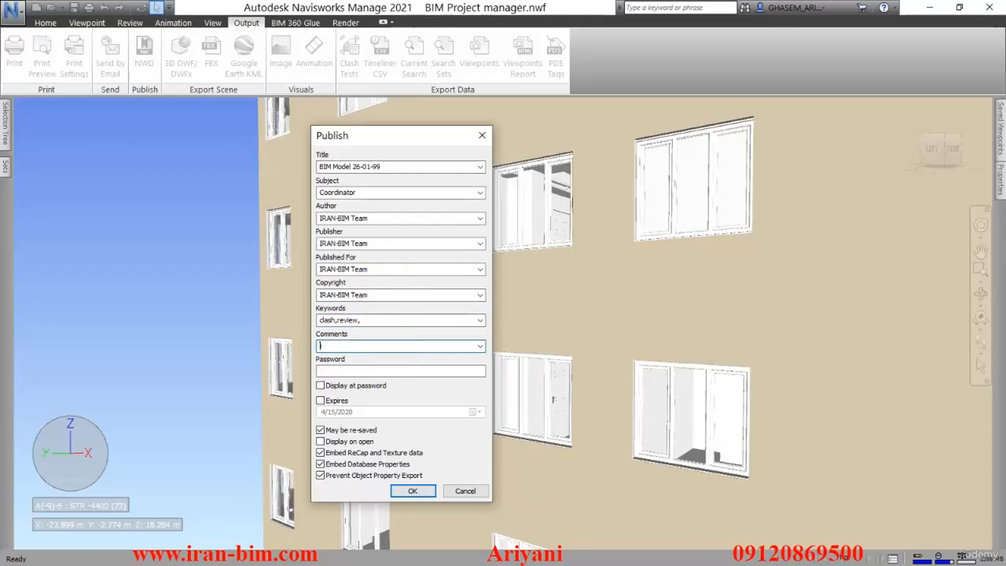
type("I")
type("بخش تداخل ها")
type(" و")
type(" کامنت م")
type("ا")
type(" انجام ش")
type("ده است")
left_click(336, 370)
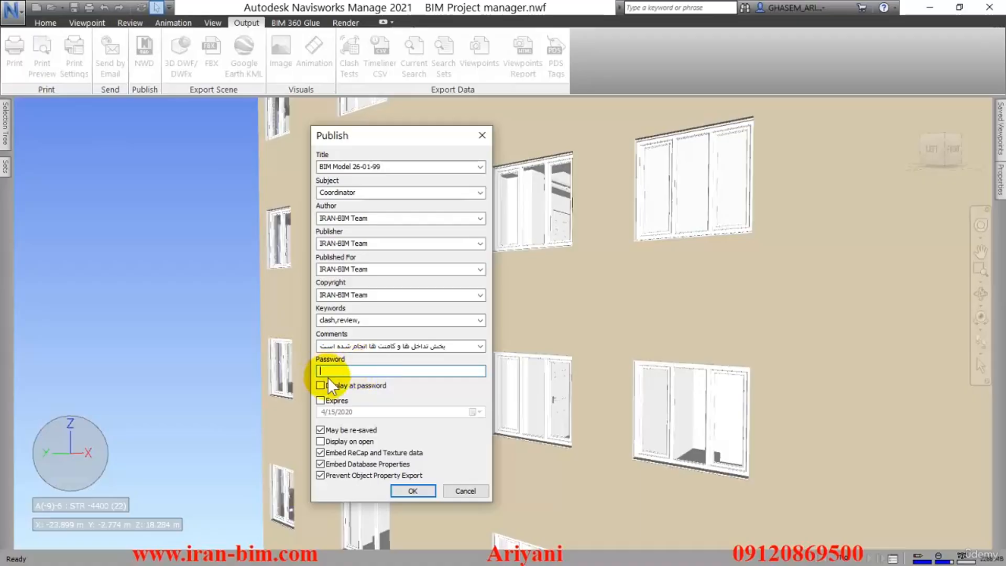
left_click(321, 401)
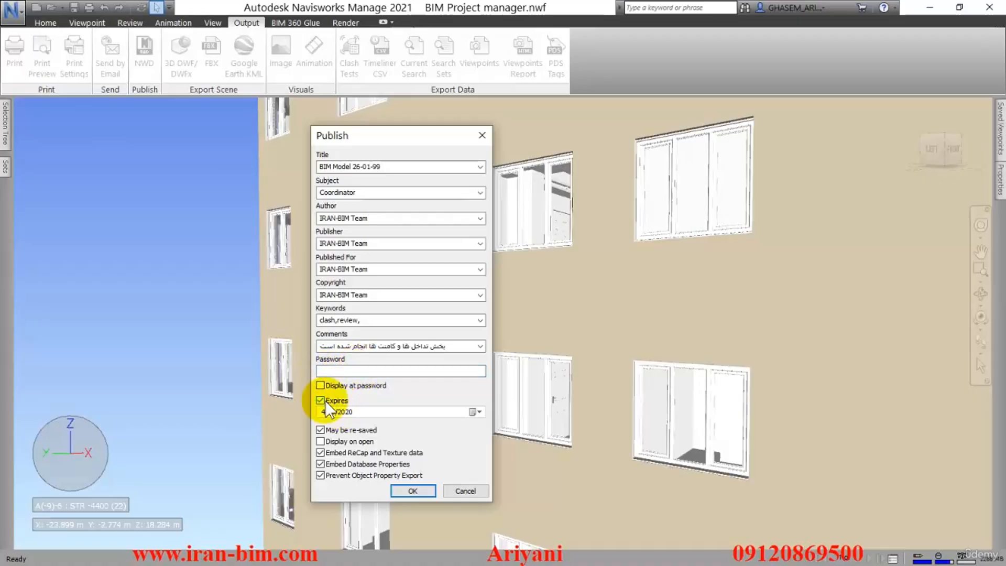
left_click(321, 400)
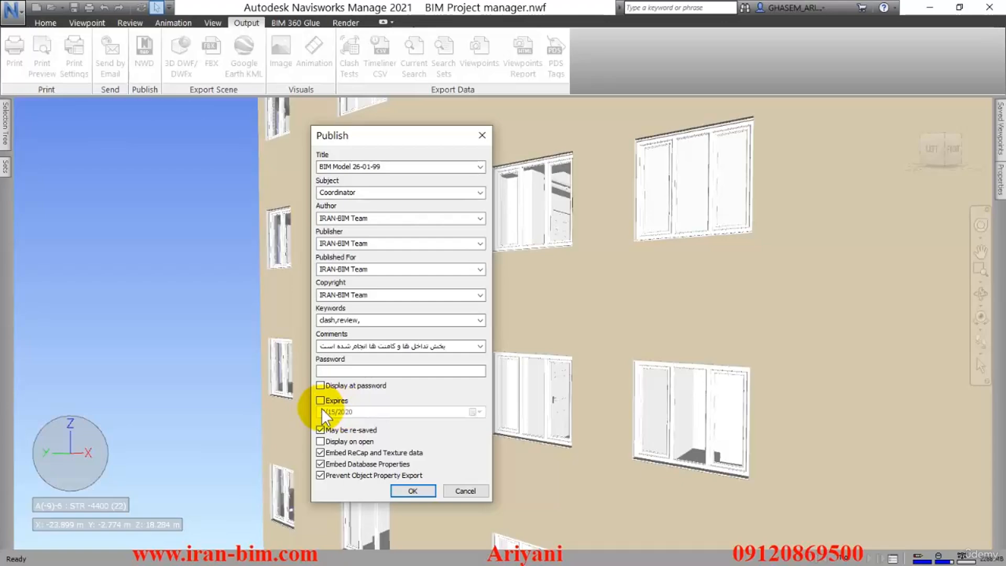
left_click(341, 401)
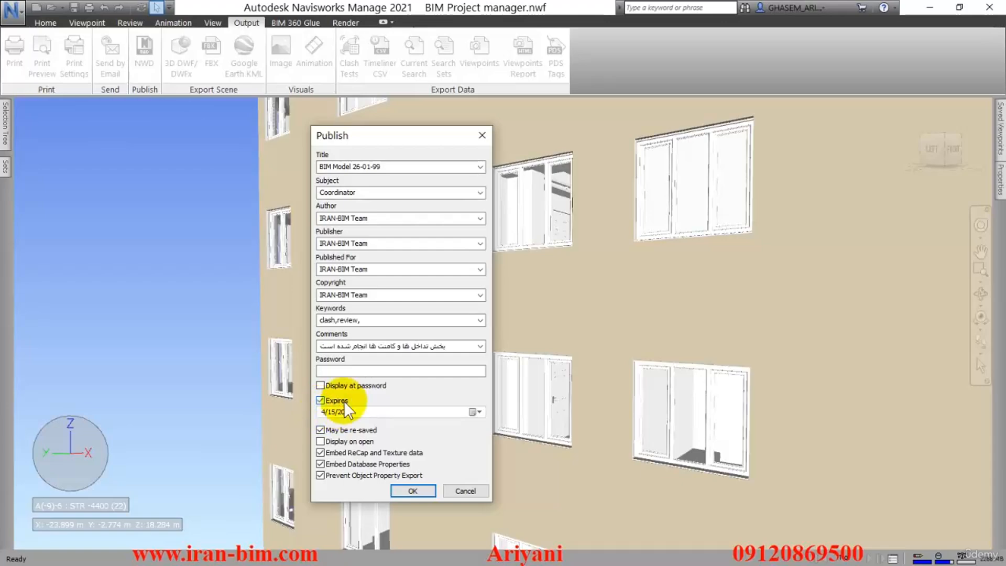
left_click(344, 400)
key("ctrl")
key("ctrl")
left_click(343, 401)
left_click(344, 401)
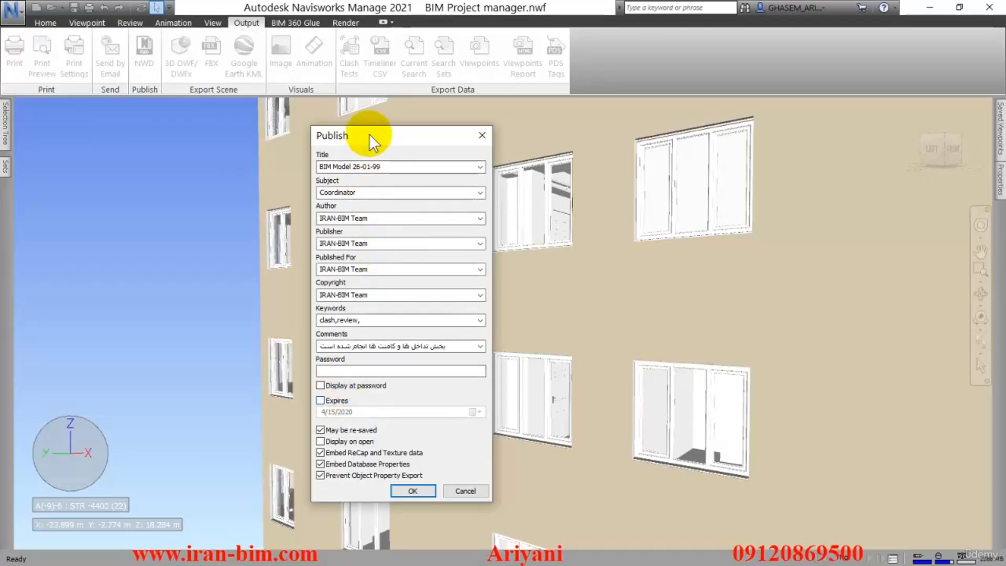
- Turn on Display on open for the publication, keeping Prevent Object Property Export enabled
left_click_drag(370, 133, 406, 117)
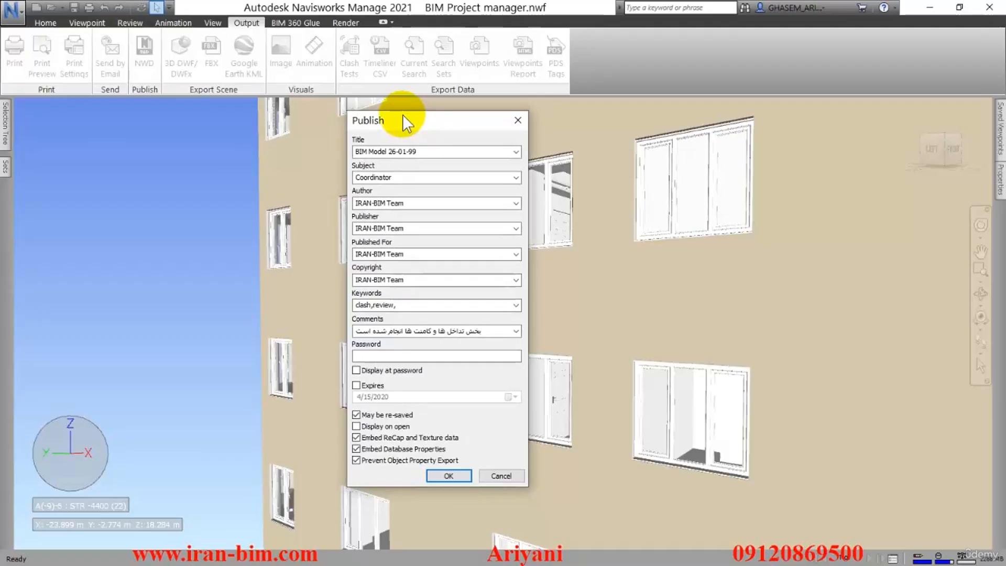
left_click_drag(404, 116, 423, 114)
left_click_drag(436, 109, 393, 103)
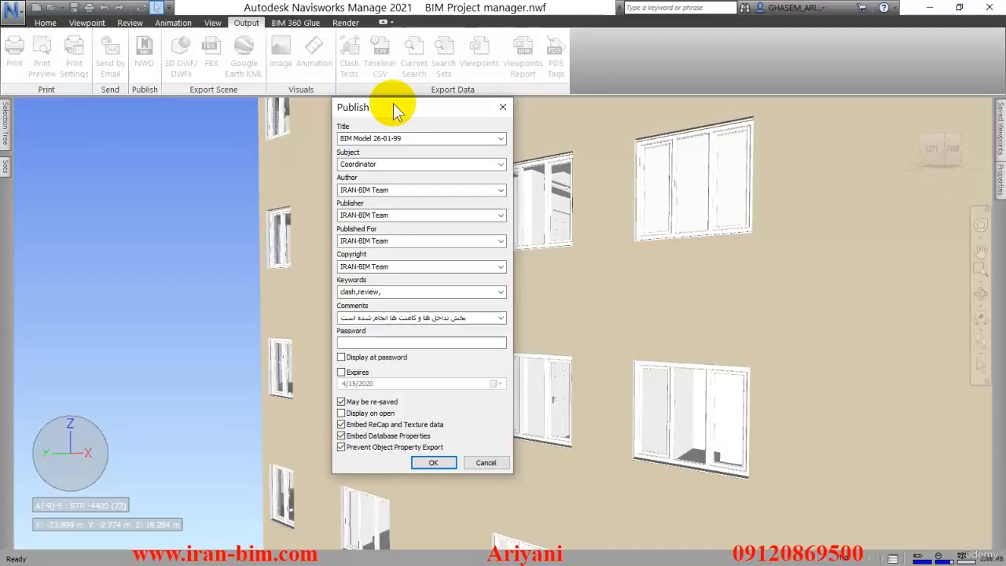
left_click_drag(393, 103, 368, 103)
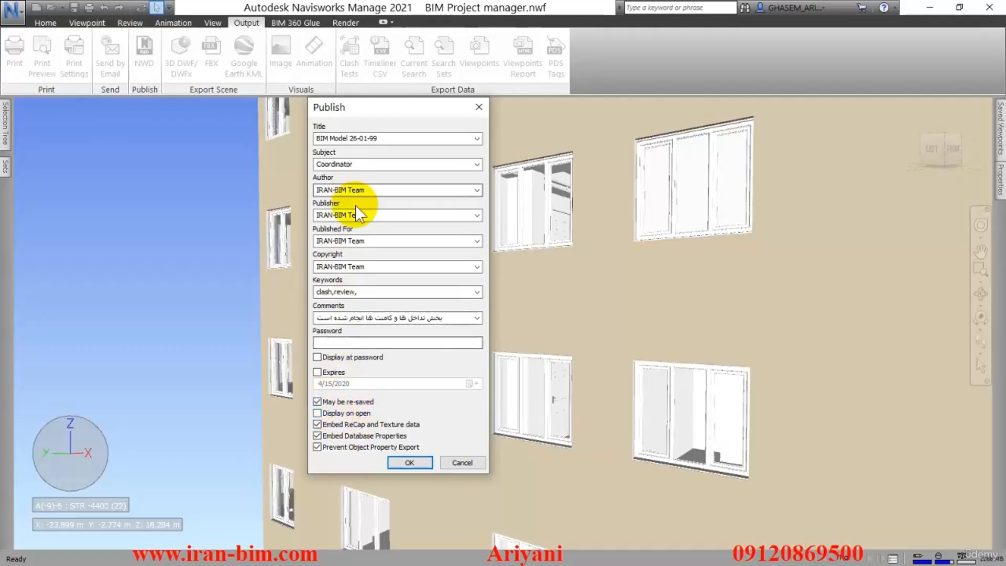
left_click(335, 414)
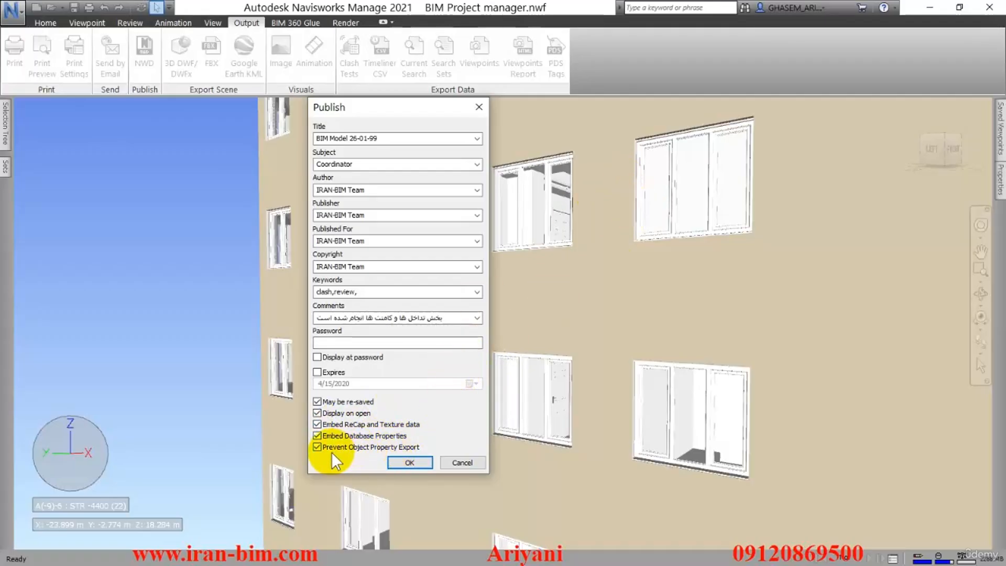
left_click(410, 463)
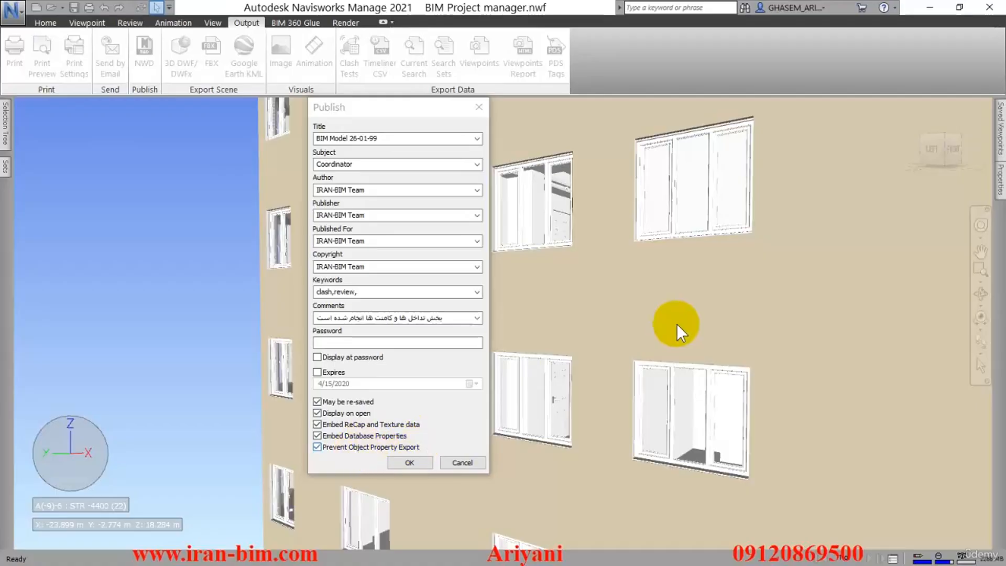
left_click(675, 288)
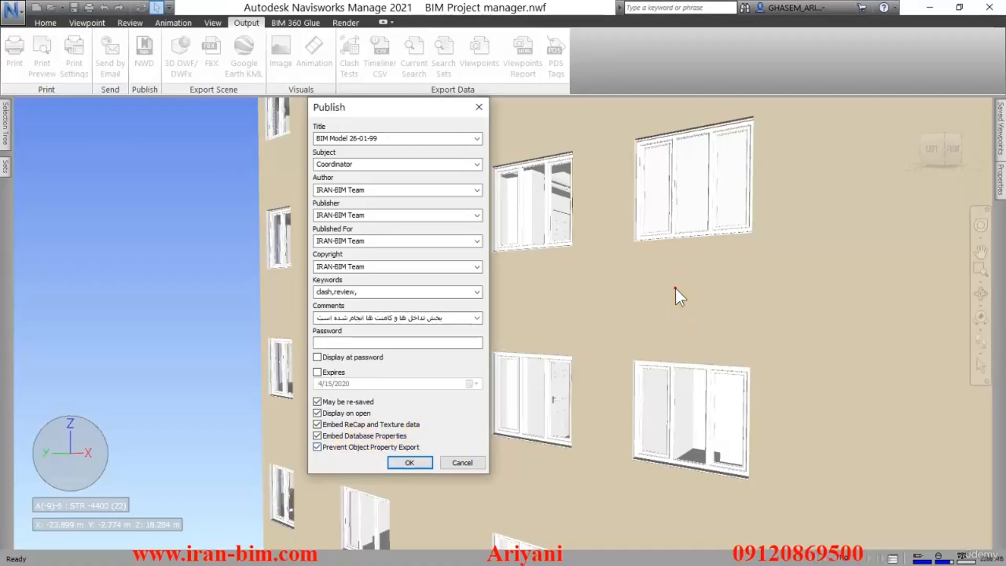
left_click(317, 447)
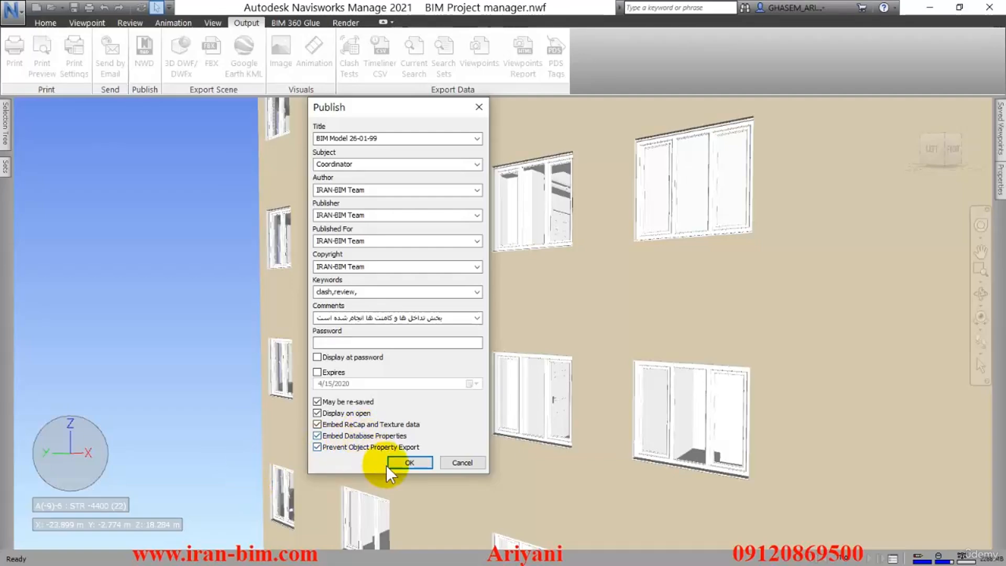
- Confirm the publication settings and save the published model as 26-01-99 in Navisworks NWD format in the Files folder
left_click(408, 463)
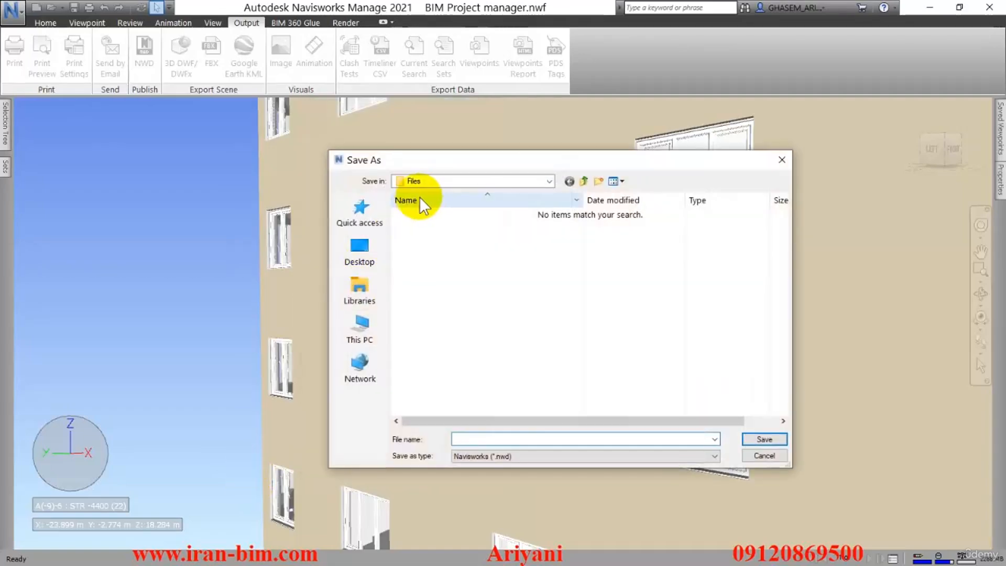
left_click(434, 184)
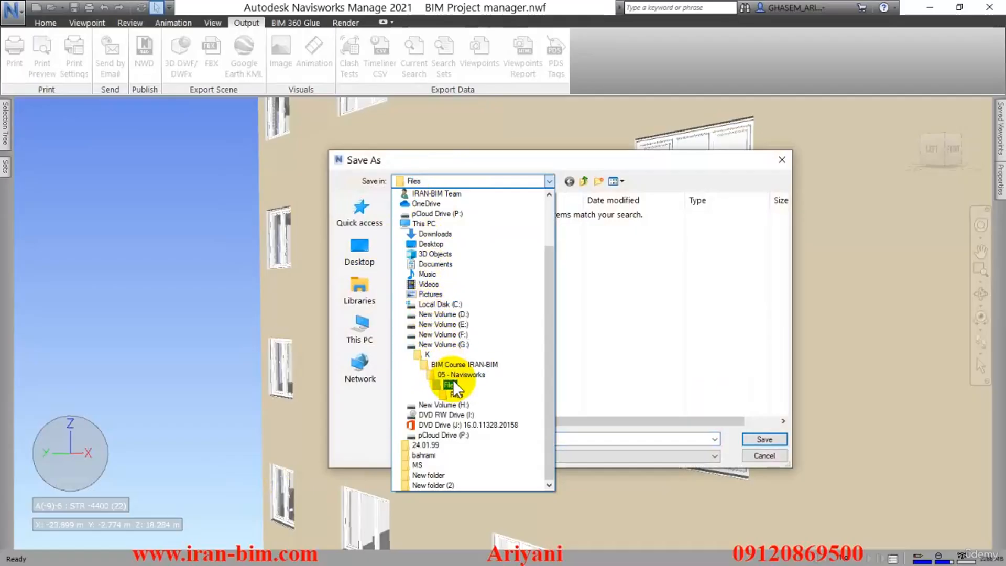
left_click(452, 387)
left_click(536, 439)
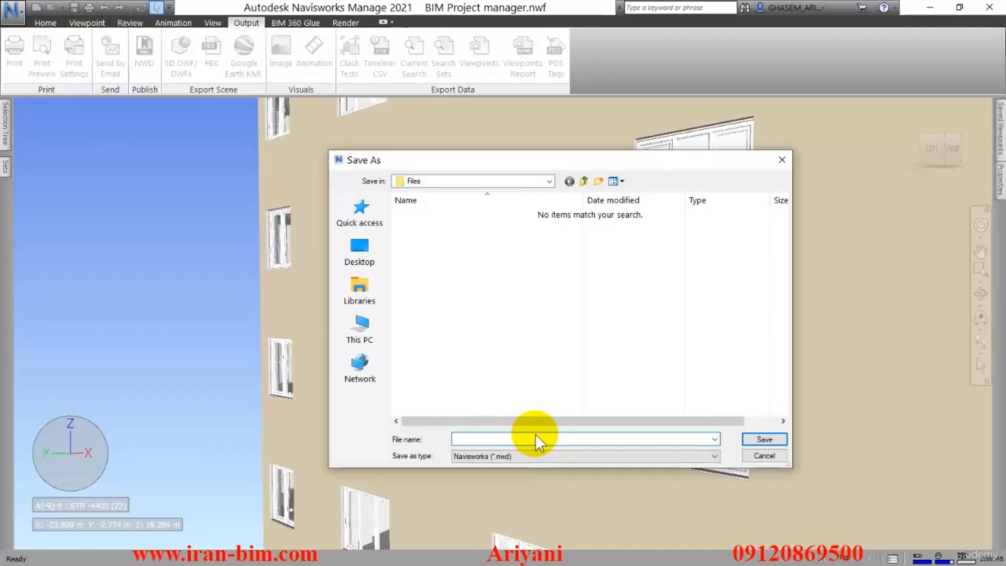
type("26")
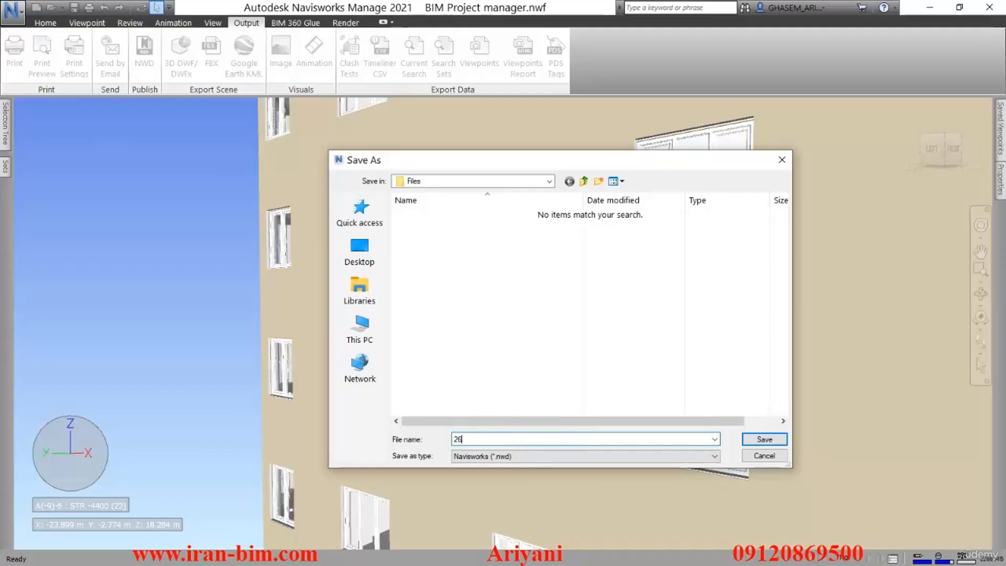
type("-01-99")
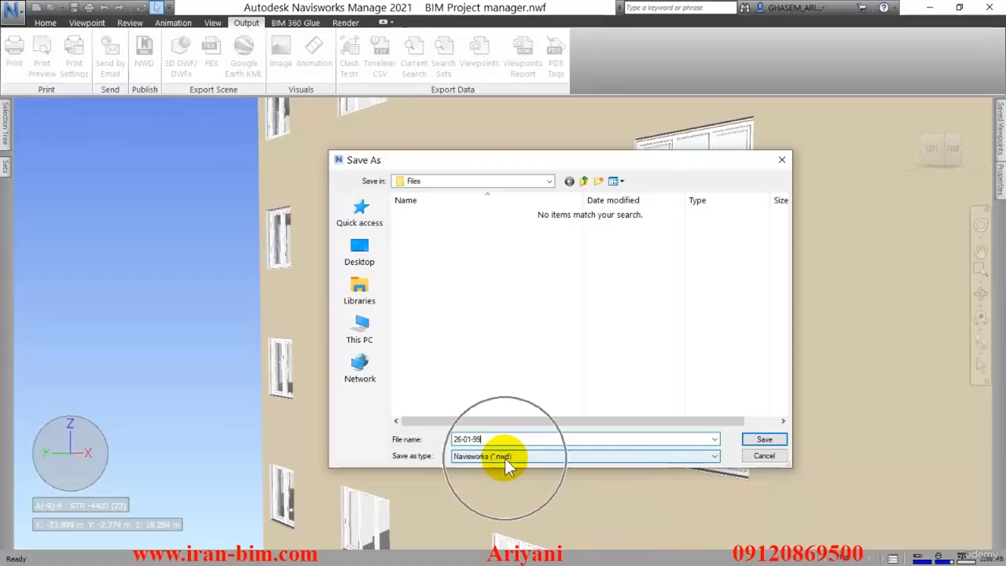
left_click(764, 439)
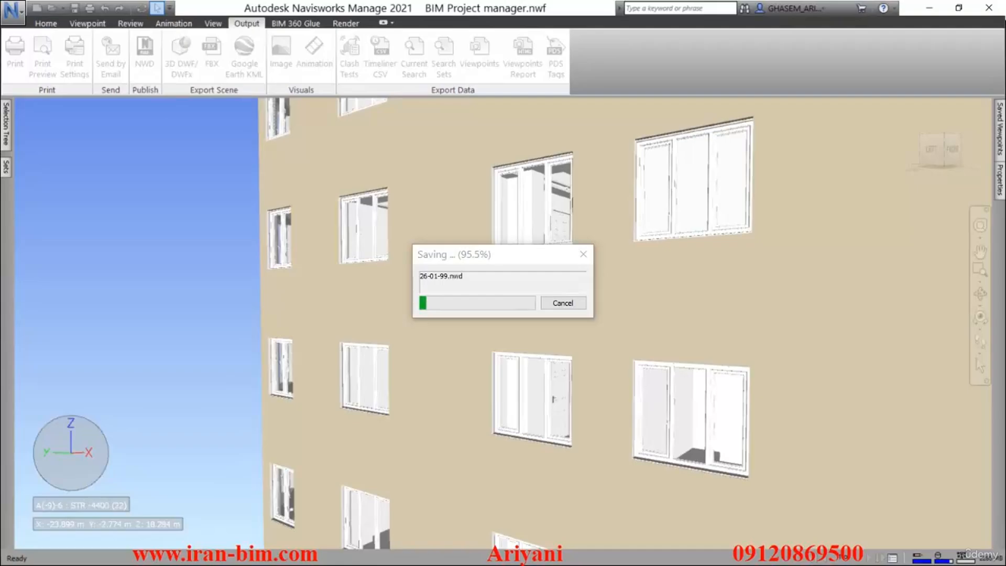
- With the Files folder brought up in File Explorer, save the BIM Project manager.nwf project and close Navisworks
left_click_drag(0, 267, 234, 107)
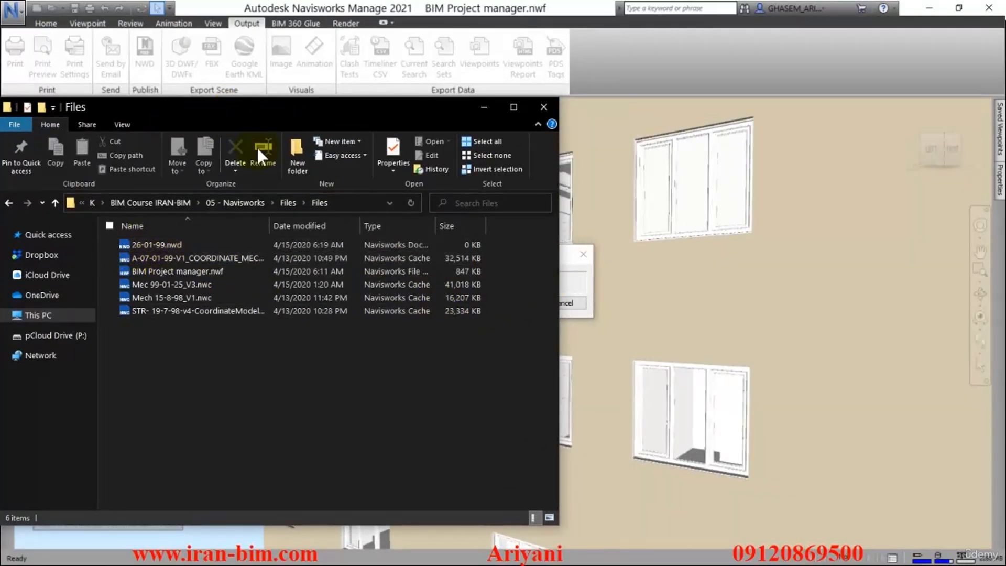
left_click_drag(260, 107, 558, 325)
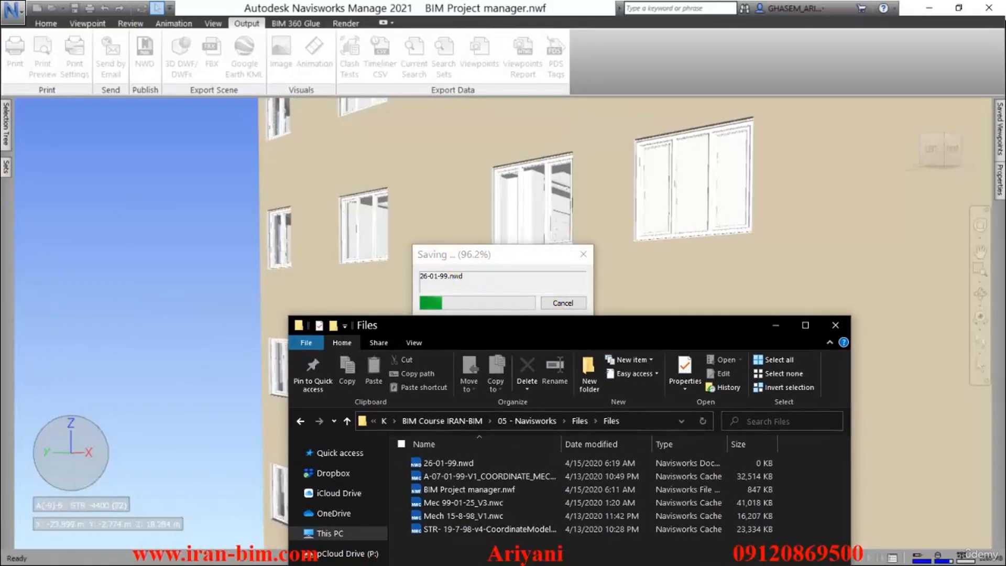
left_click(74, 7)
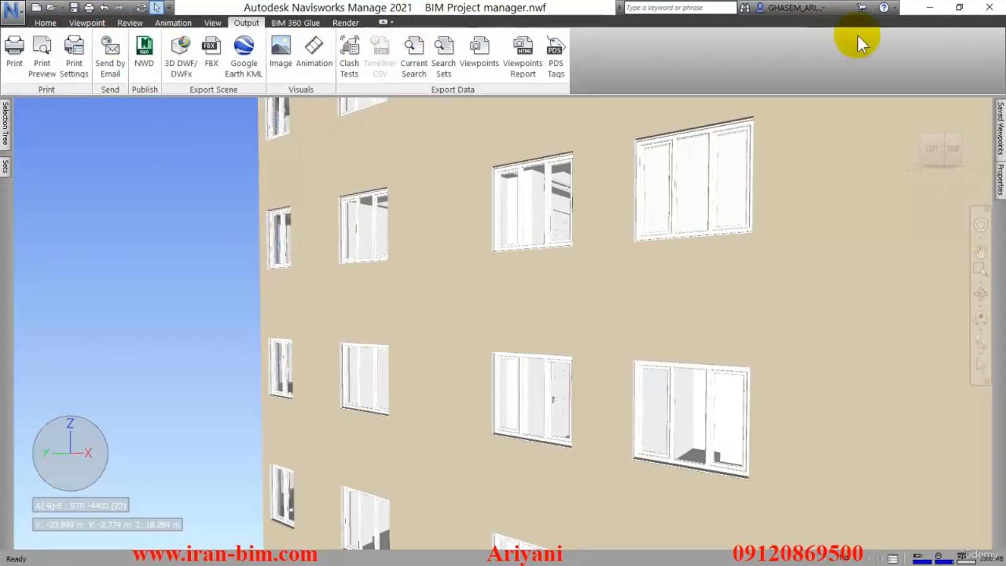
left_click(992, 7)
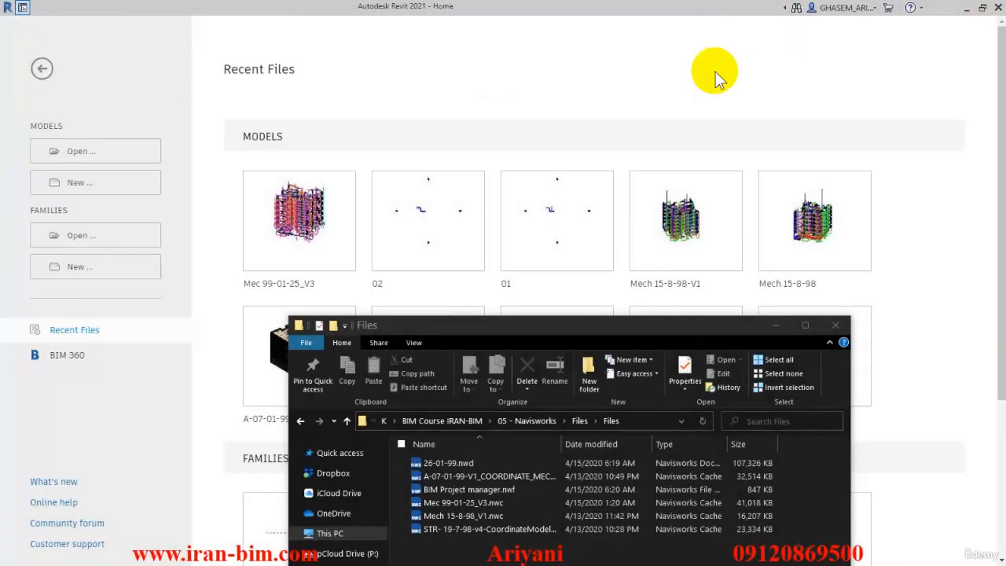
- Open the published file 26-01-99.nwd from the Files folder in Navisworks, review its publication details and accept them
left_click_drag(543, 324, 518, 73)
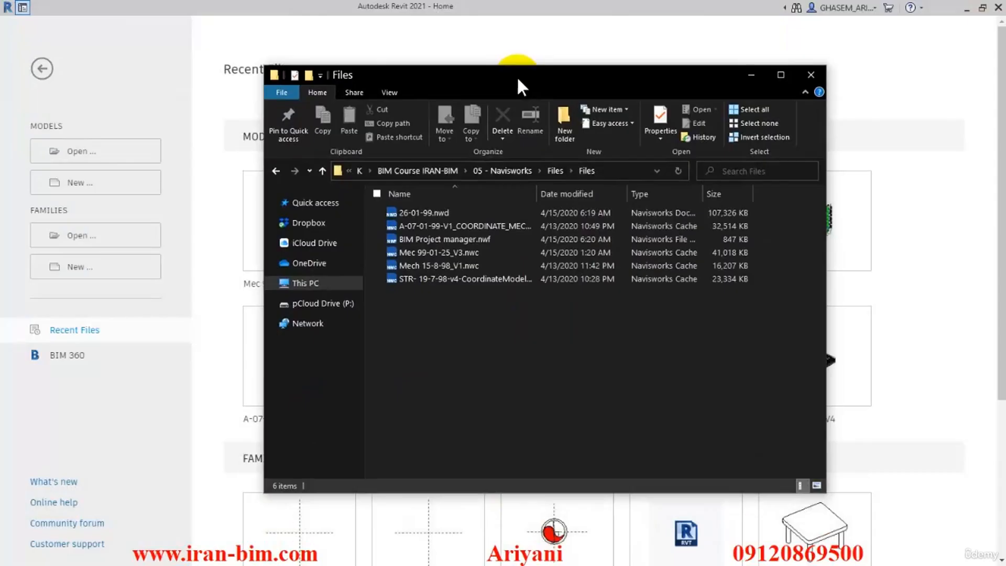
left_click(427, 210)
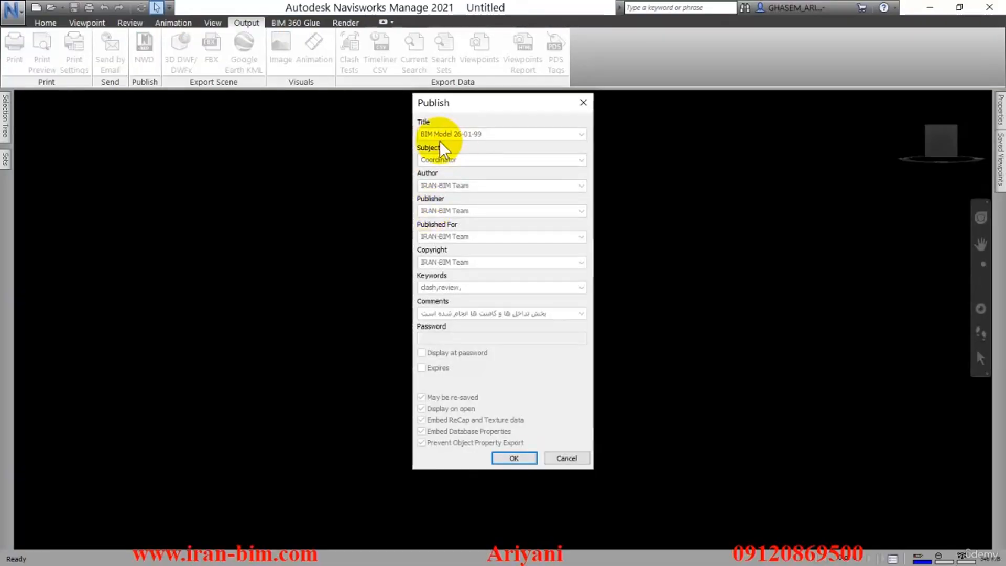
left_click_drag(432, 103, 376, 95)
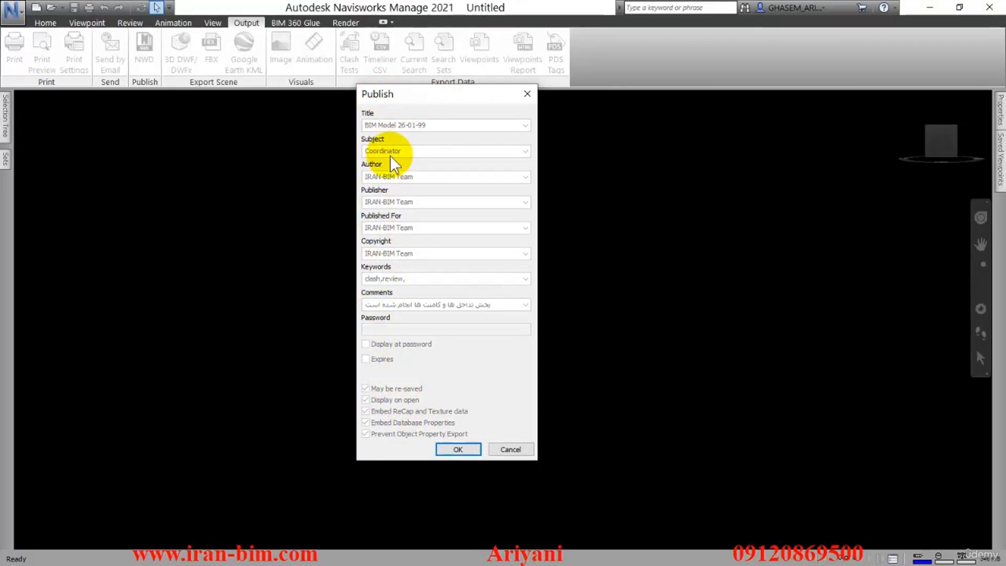
left_click_drag(385, 102, 372, 103)
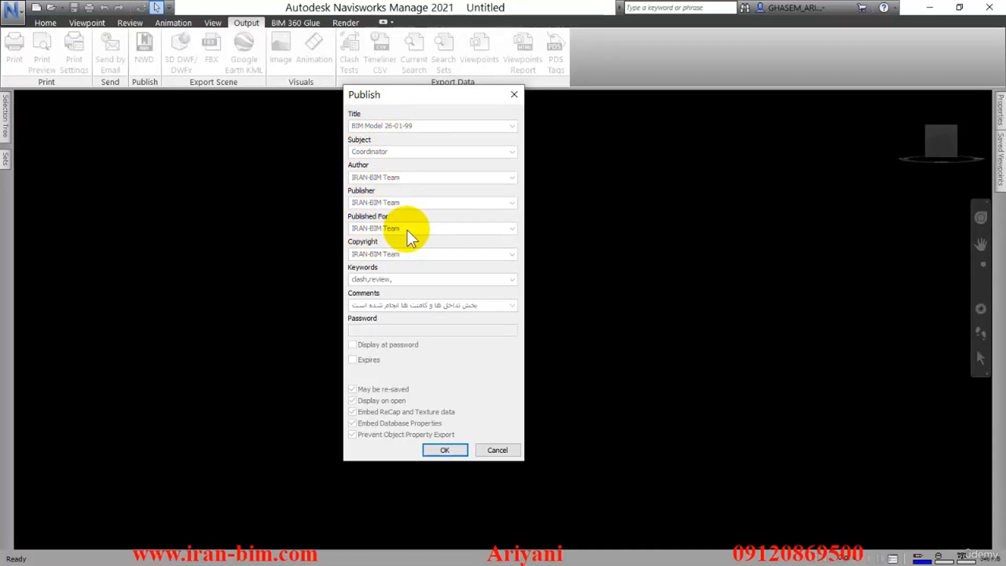
left_click(444, 450)
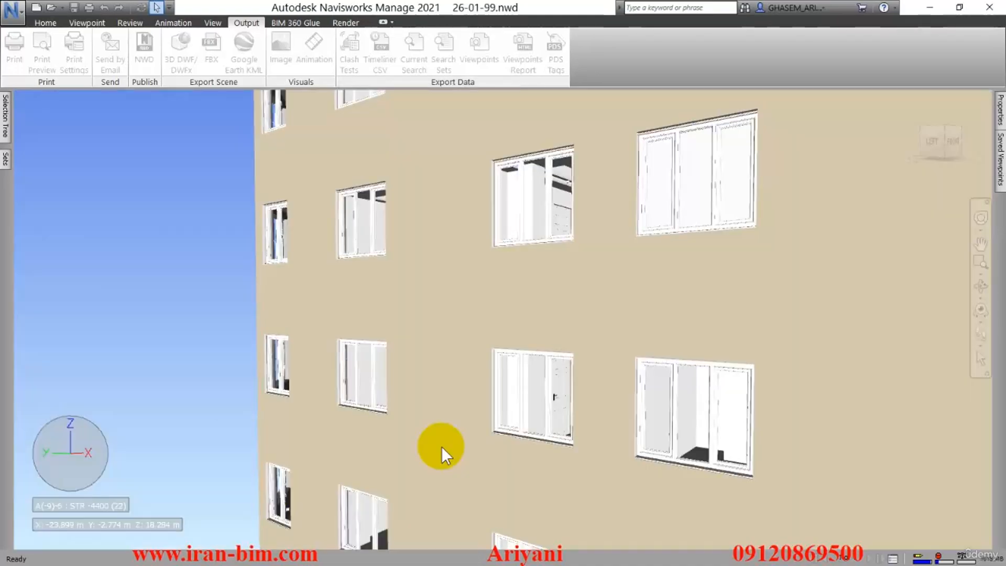
left_click(45, 22)
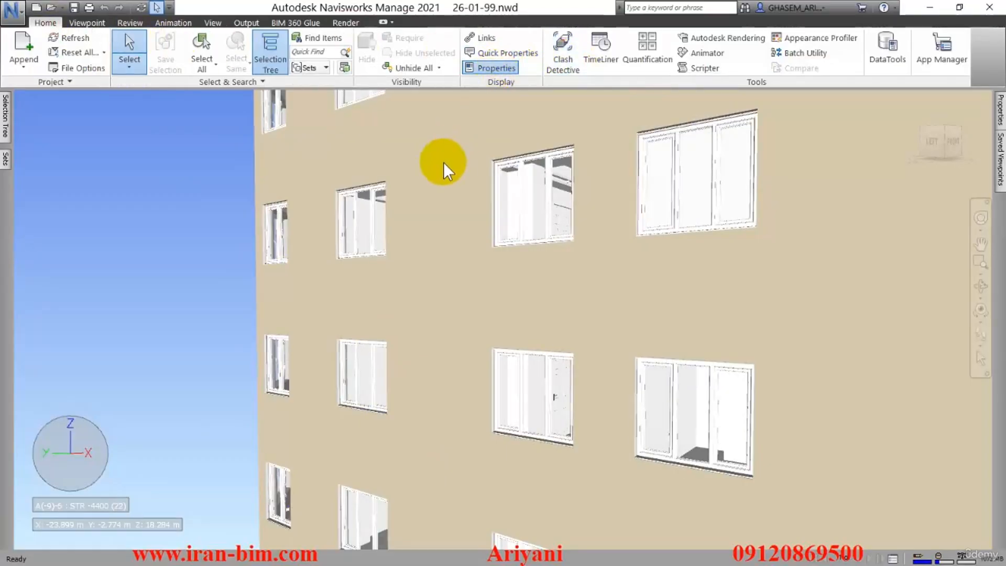
- Select the upper-floor facade wall and keep its properties permanently displayed beside the model
left_click(497, 169)
left_click(1000, 110)
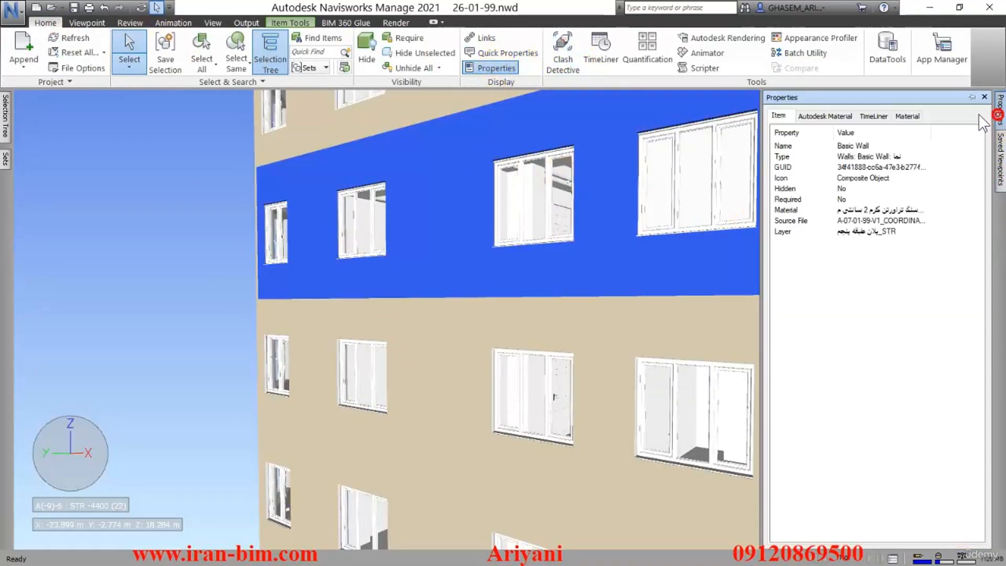
left_click(970, 97)
- Compare the item properties of a fourth-floor facade window with those of the wall band above it
middle_click_drag(516, 256, 398, 266)
scroll(398, 267, "down", 4)
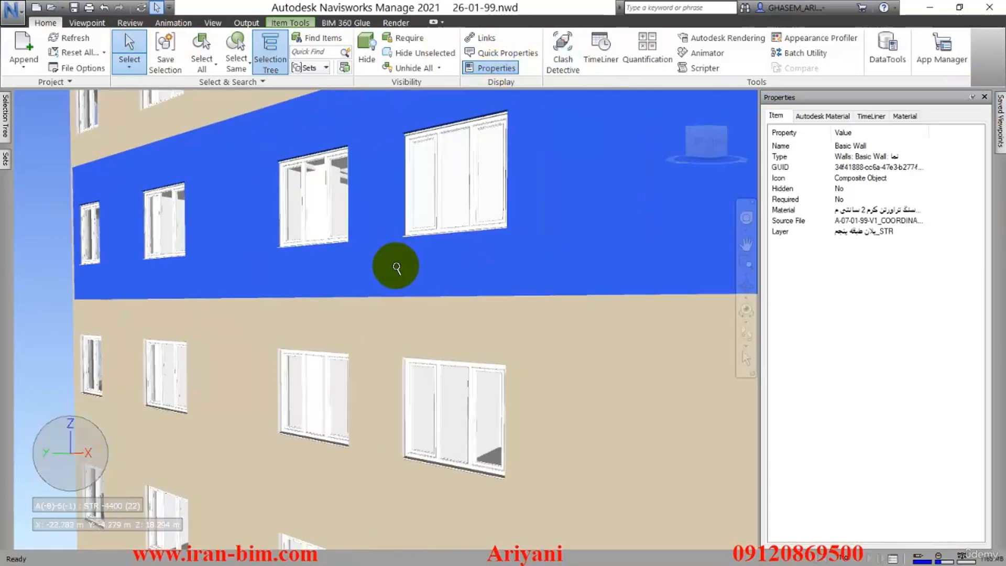
scroll(398, 267, "down", 1)
left_click(434, 342)
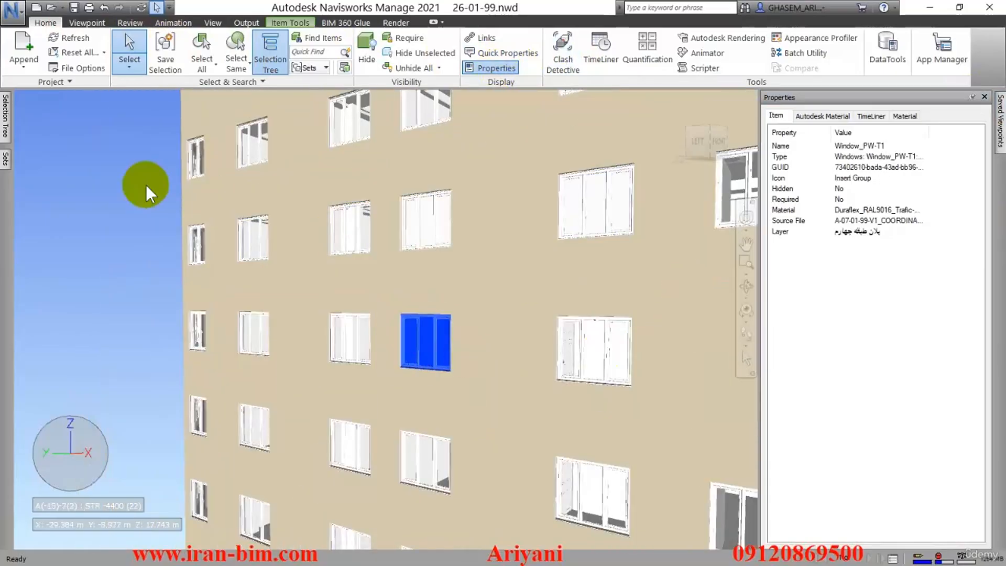
left_click(431, 262)
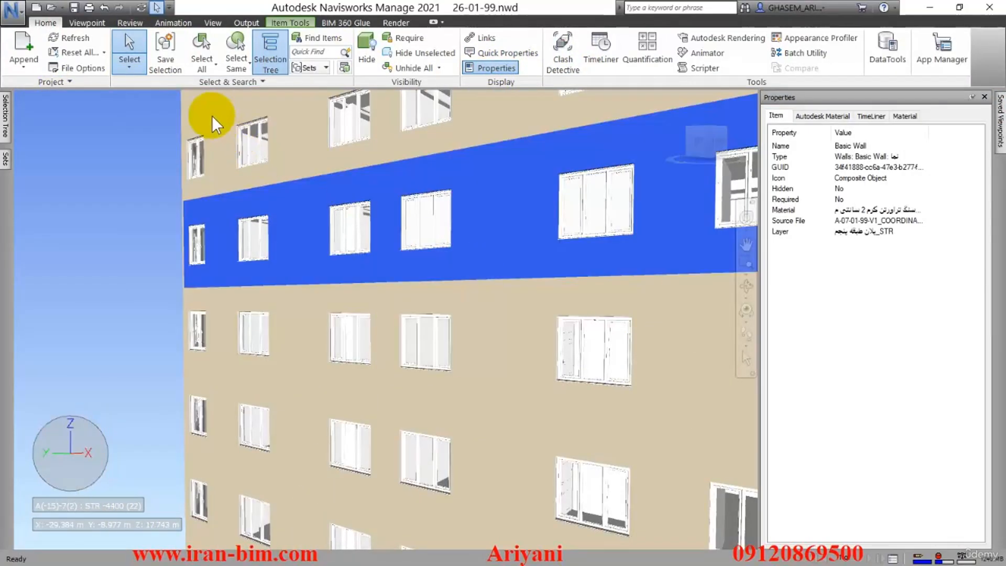
- Try the Last Unique and Last Object selection resolutions with the facade wall selected
left_click(203, 84)
left_click(173, 95)
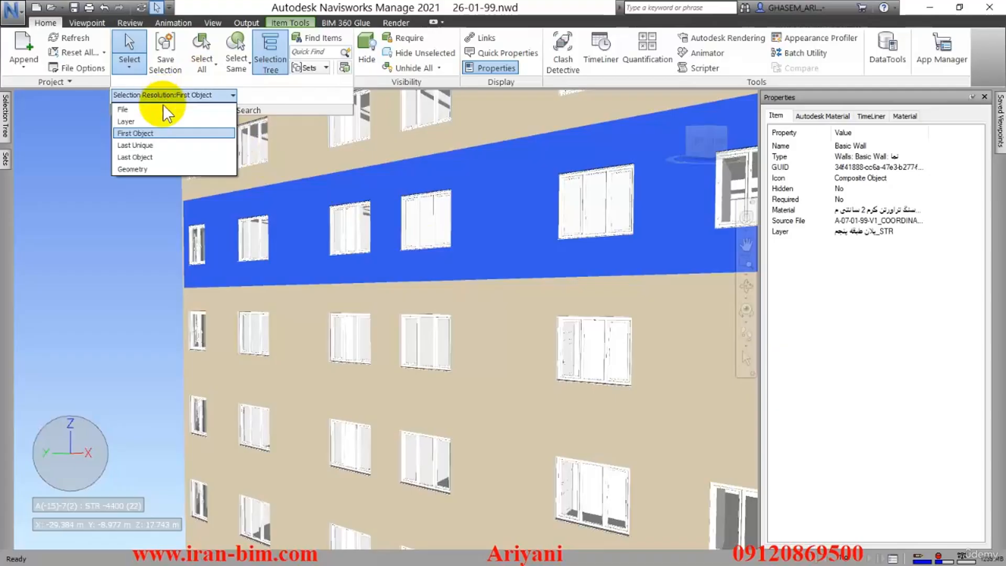
left_click(161, 146)
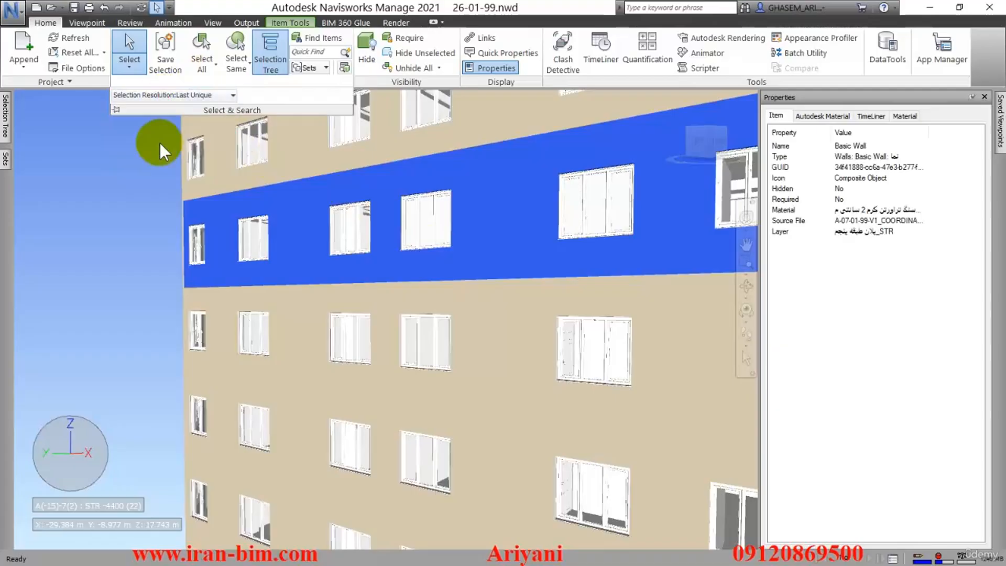
left_click(147, 95)
left_click(137, 148)
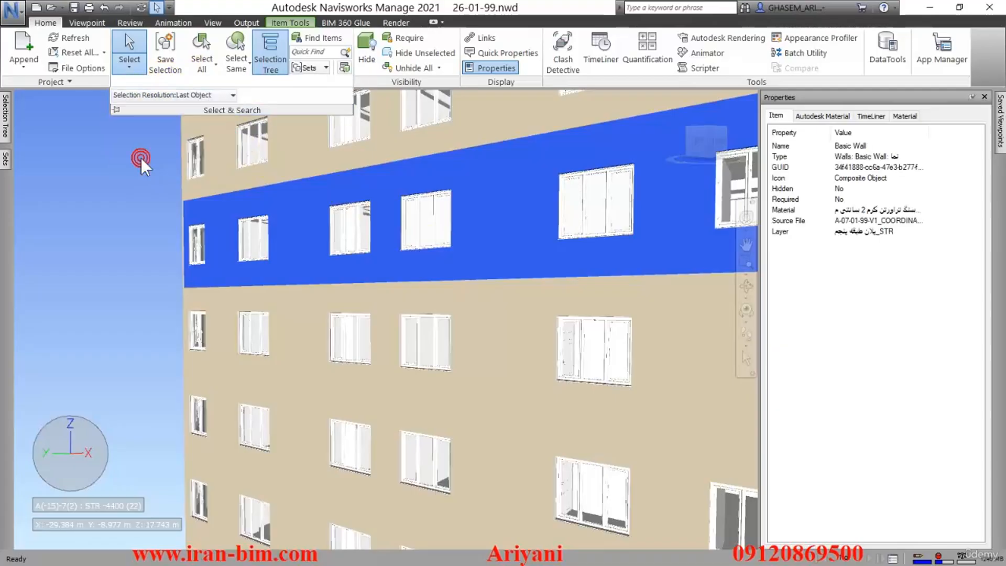
- Review the selected wall's Autodesk Material, TimeLiner and Material properties, ending on its Item properties
left_click(830, 115)
left_click(870, 115)
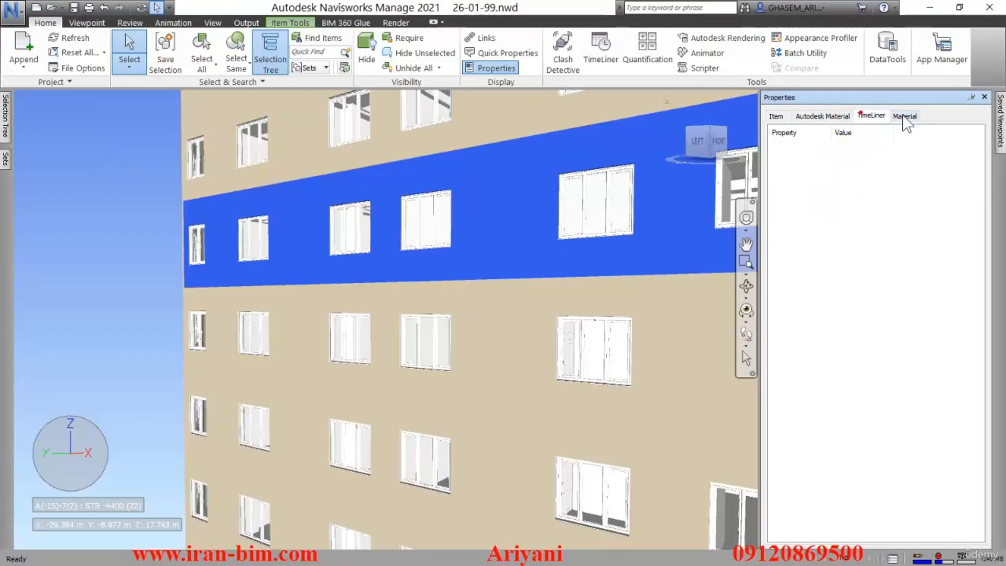
left_click(902, 114)
left_click(775, 116)
- Set the selection resolution to First Object and select the facade window below the highlighted wall to check its properties
left_click(226, 82)
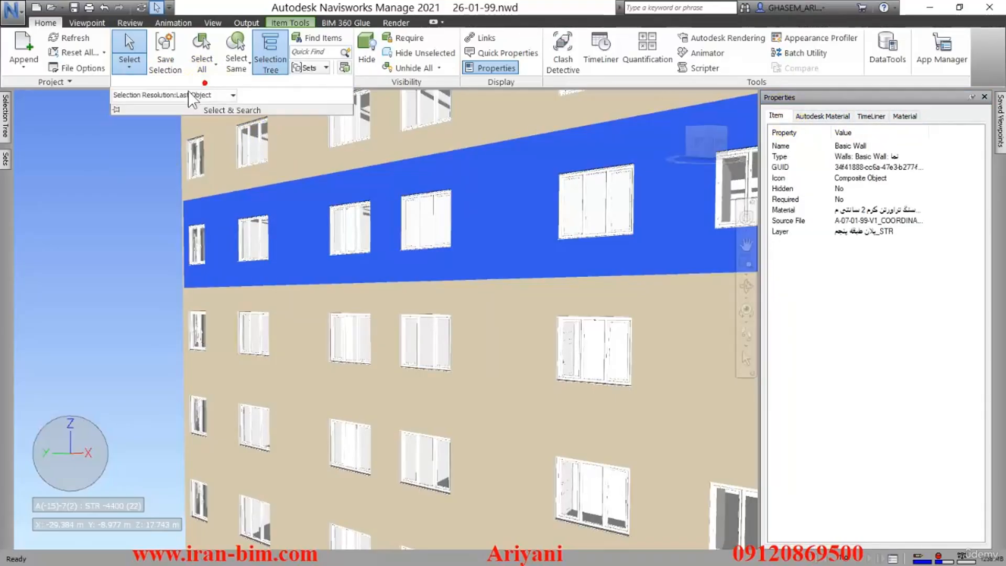
left_click(176, 96)
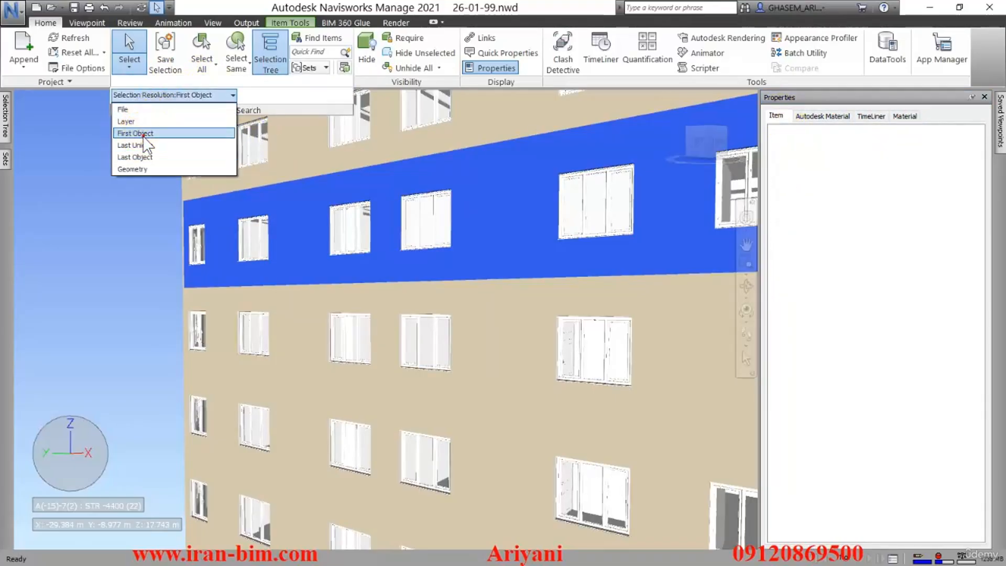
left_click(139, 130)
left_click(419, 341)
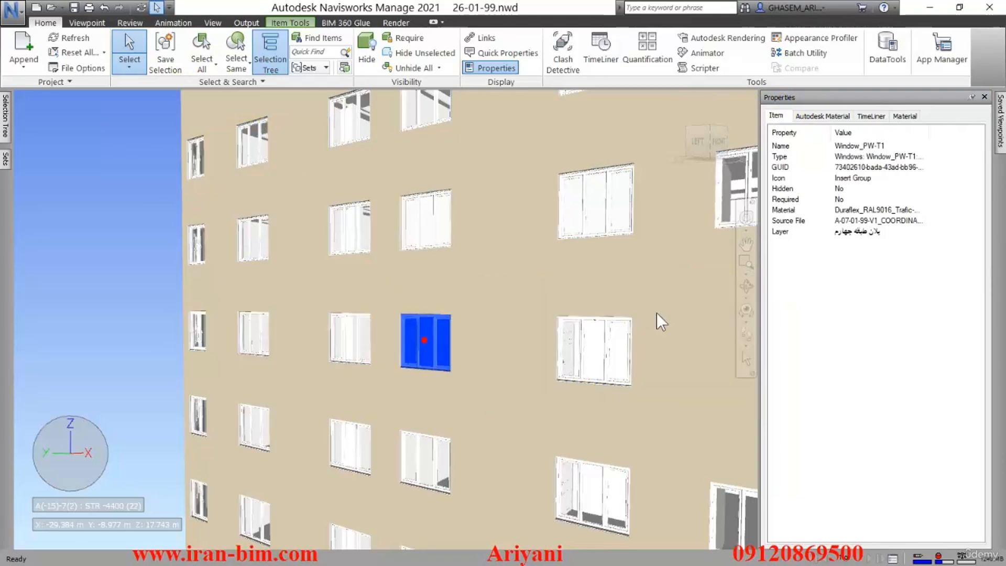
- Check the item properties of the vertical pipe in the building's corner balcony and of the adjacent facade wall
middle_click_drag(669, 266, 359, 495)
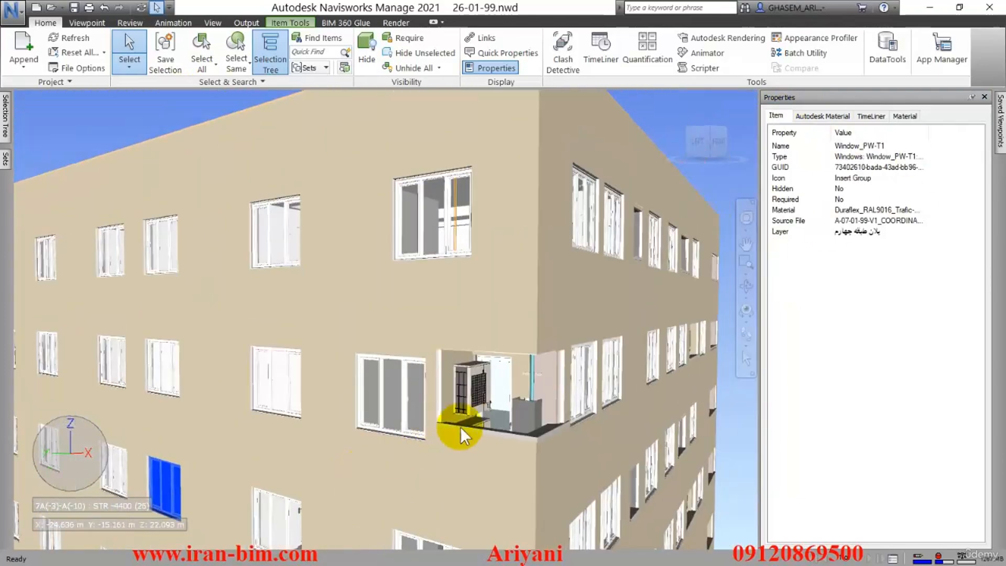
left_click(532, 388)
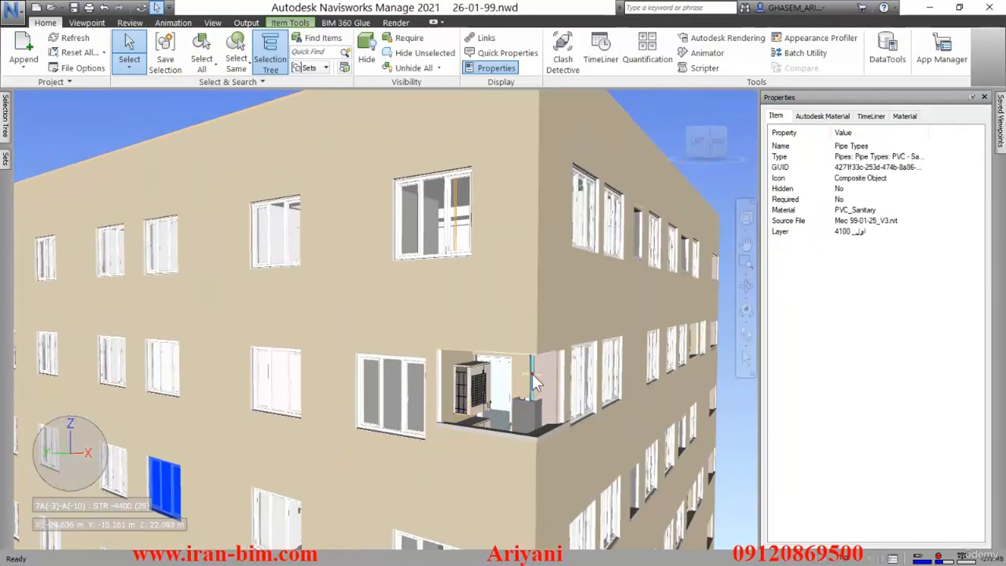
left_click(478, 339)
left_click(532, 366)
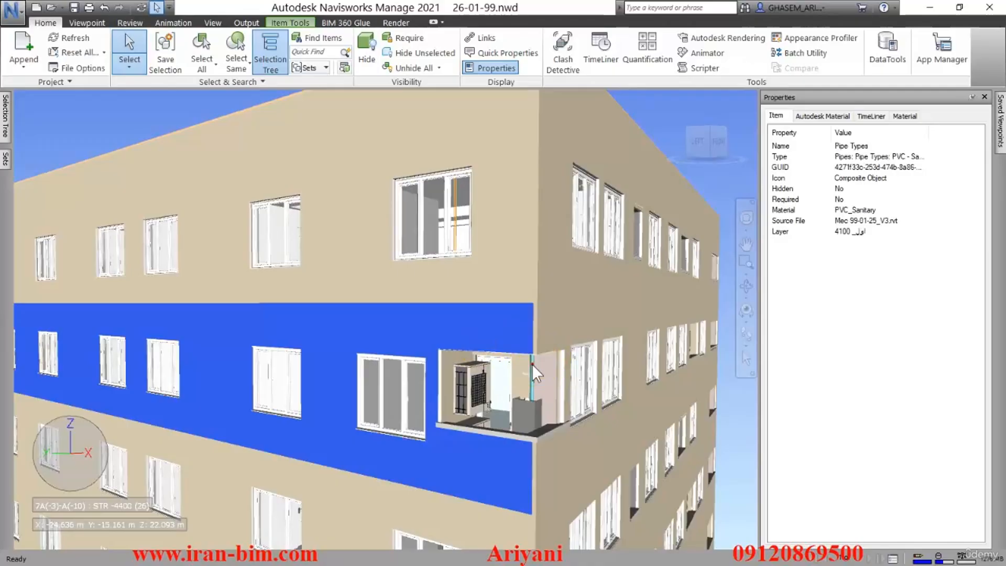
- Examine every property category of the balcony pipe, widening the Property column to read the Material values
left_click(905, 116)
left_click(871, 116)
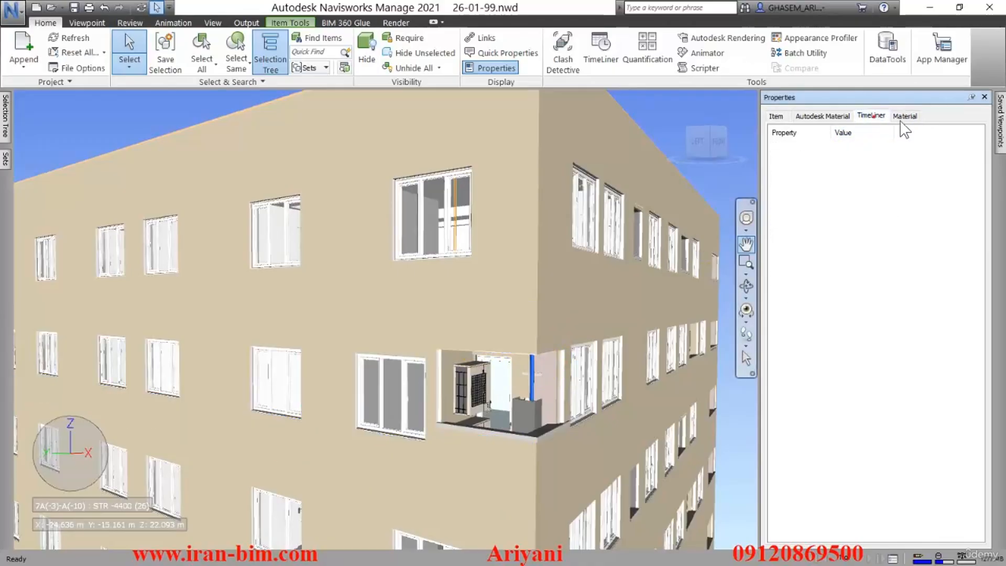
left_click(905, 117)
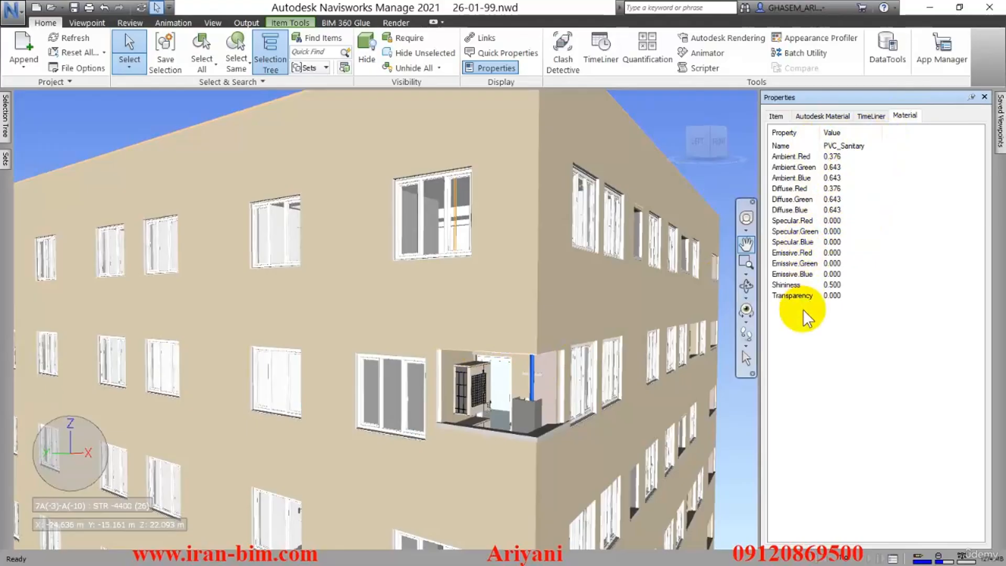
left_click_drag(819, 135, 843, 137)
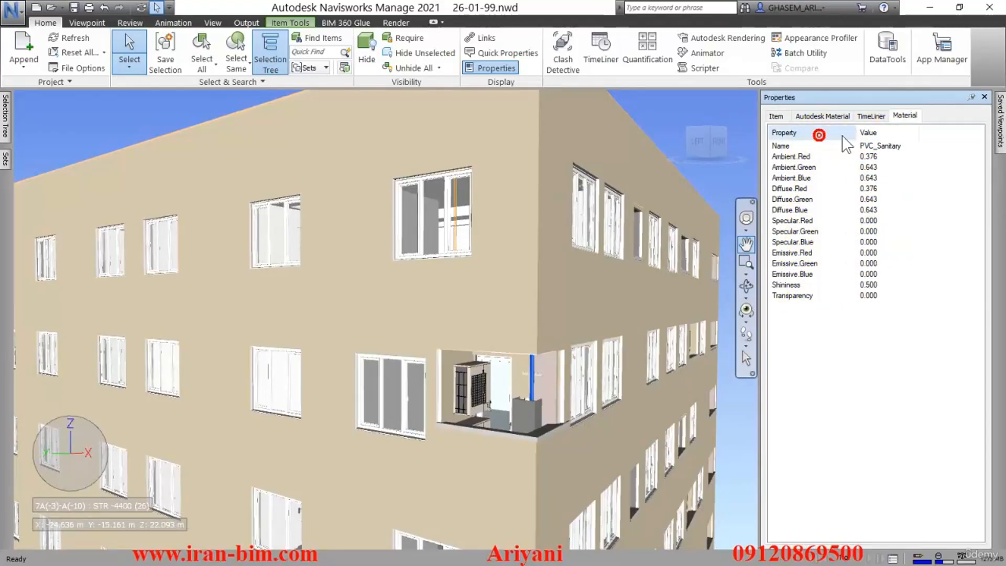
left_click(776, 116)
left_click(822, 116)
left_click(870, 116)
left_click(897, 115)
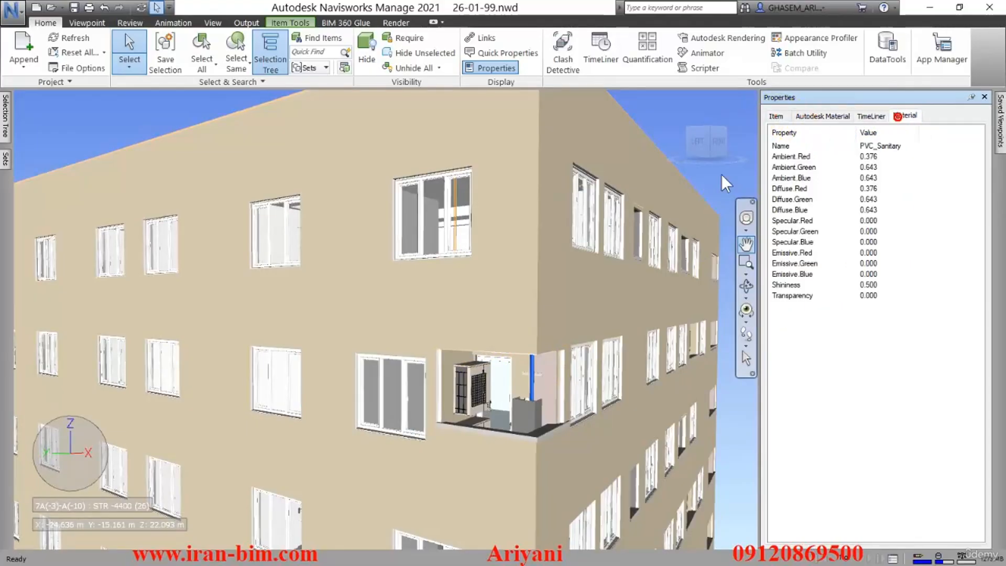
- Clear the selection, bring more of the building into view and set the Properties window to auto-hide
left_click(200, 94)
middle_click_drag(231, 127, 259, 146)
scroll(254, 151, "down", 1)
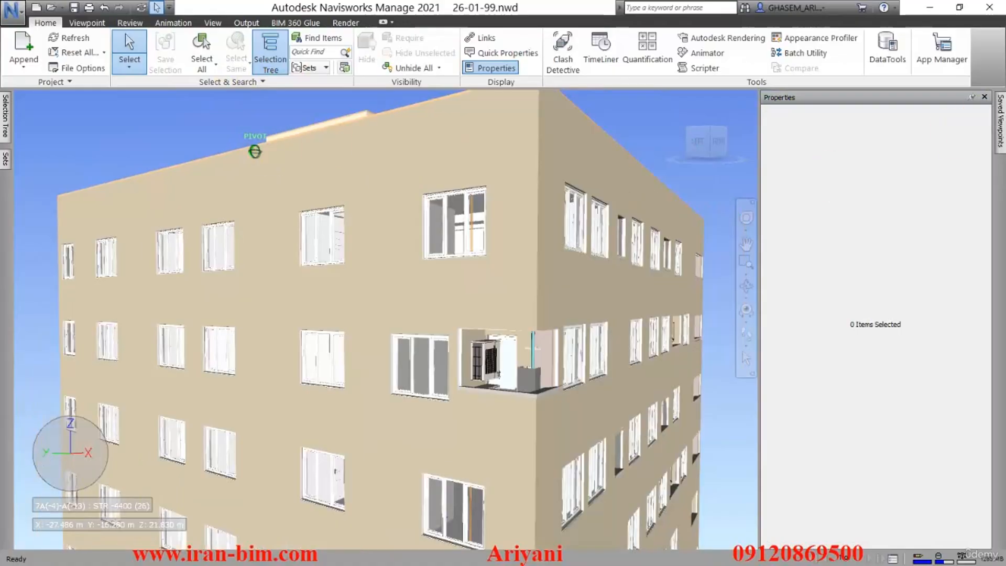
left_click(973, 97)
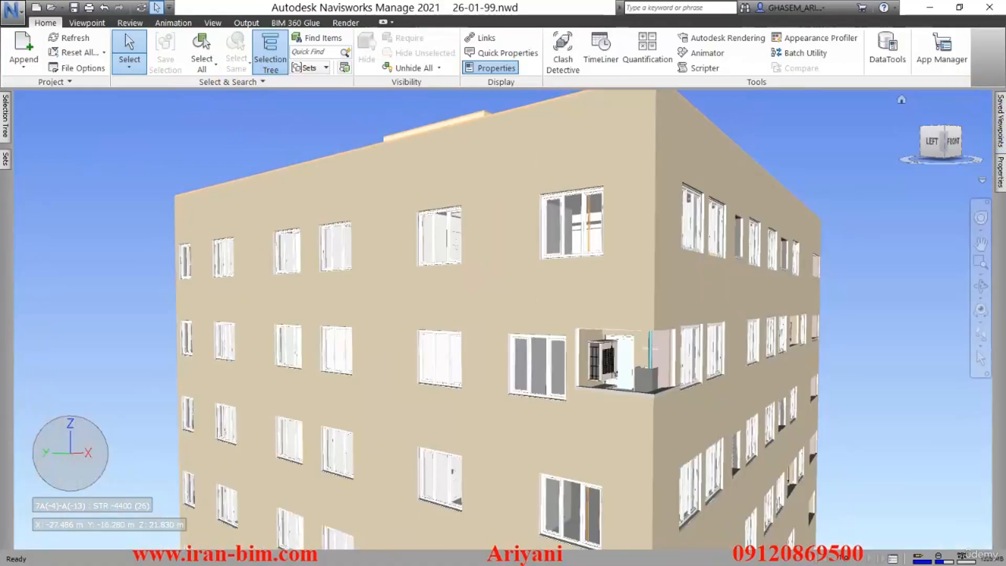
- Review the redlined saved viewpoints View (1), View (2), View (3) and View (4) in the published model
left_click(998, 122)
left_click(806, 153)
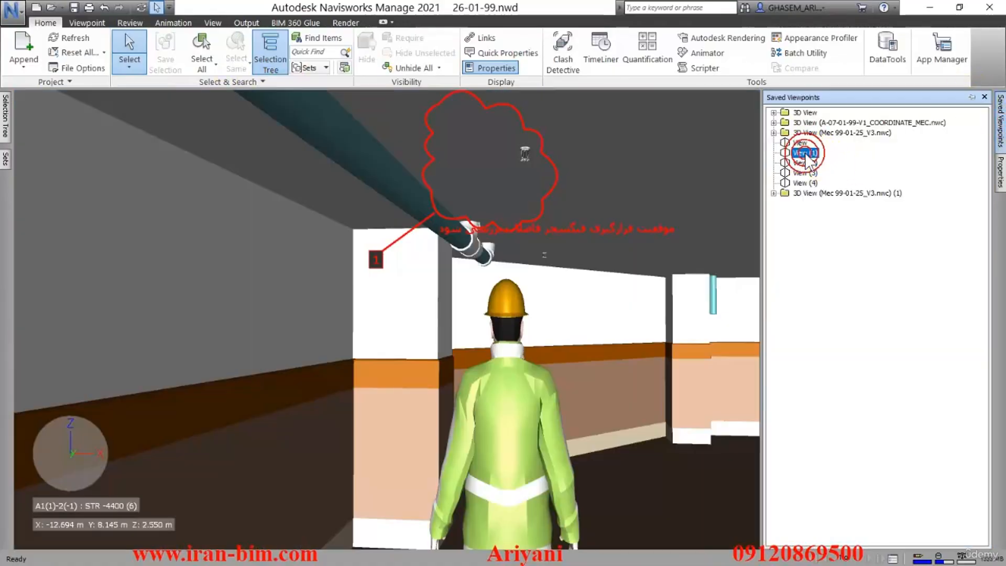
left_click(799, 164)
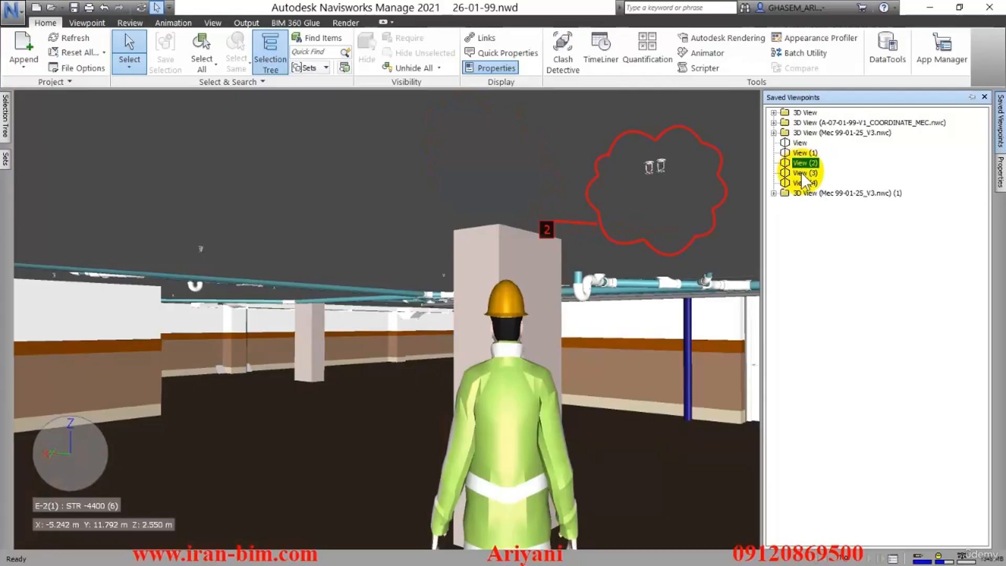
left_click(802, 174)
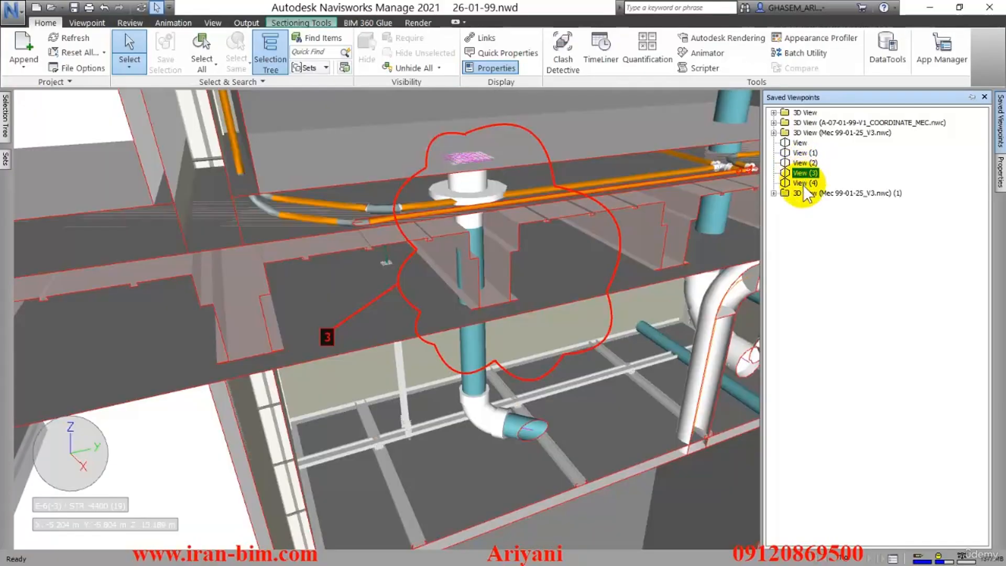
left_click(799, 183)
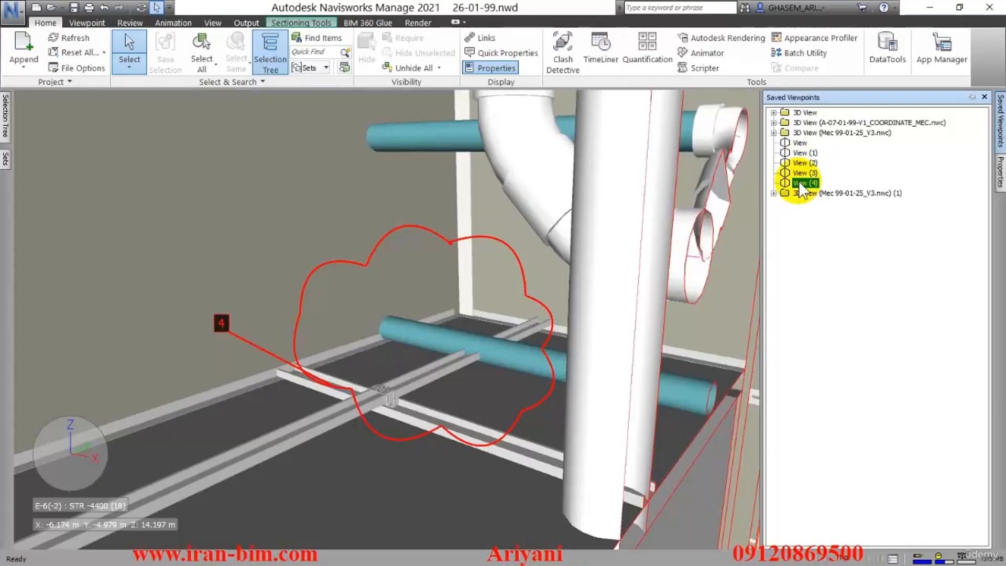